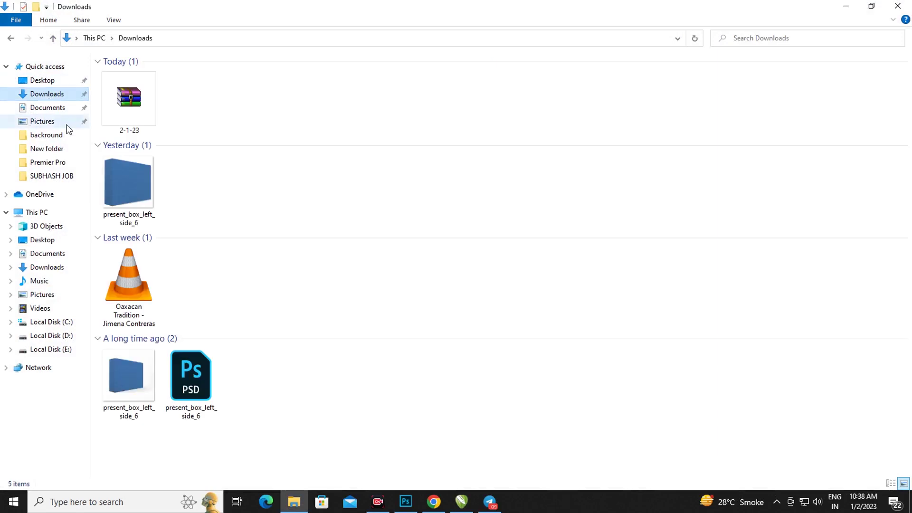
Extract the 2-1-23 archive into Downloads and enter the archive password in the prompt
{"action": "left_click", "coordinate": [135, 104]}
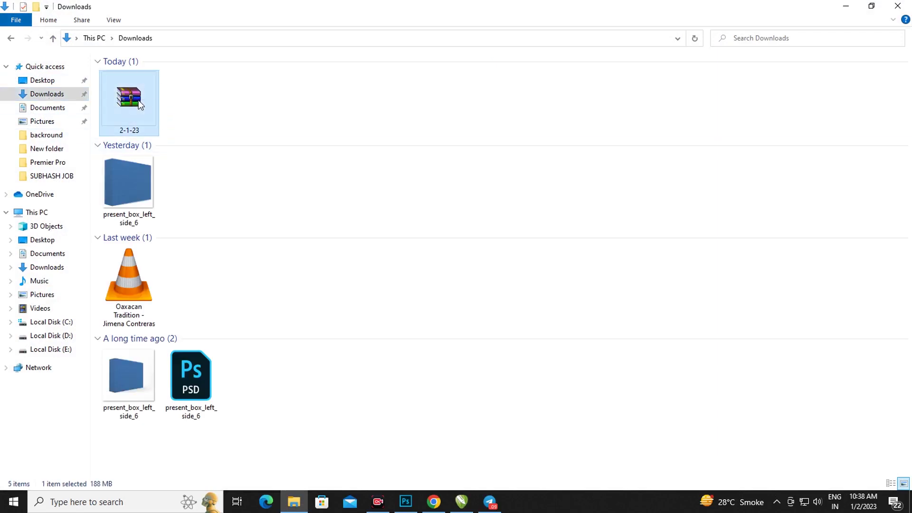
{"action": "right_click", "coordinate": [136, 101]}
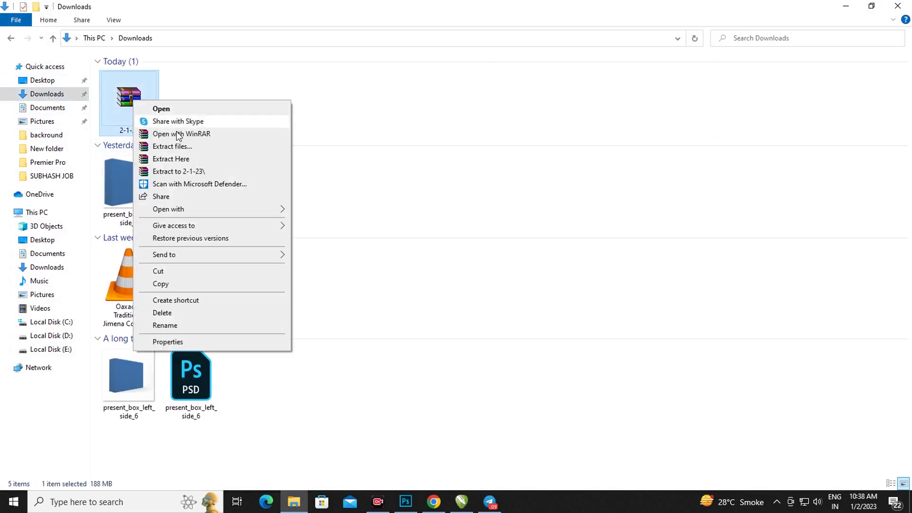
{"action": "left_click", "coordinate": [182, 164]}
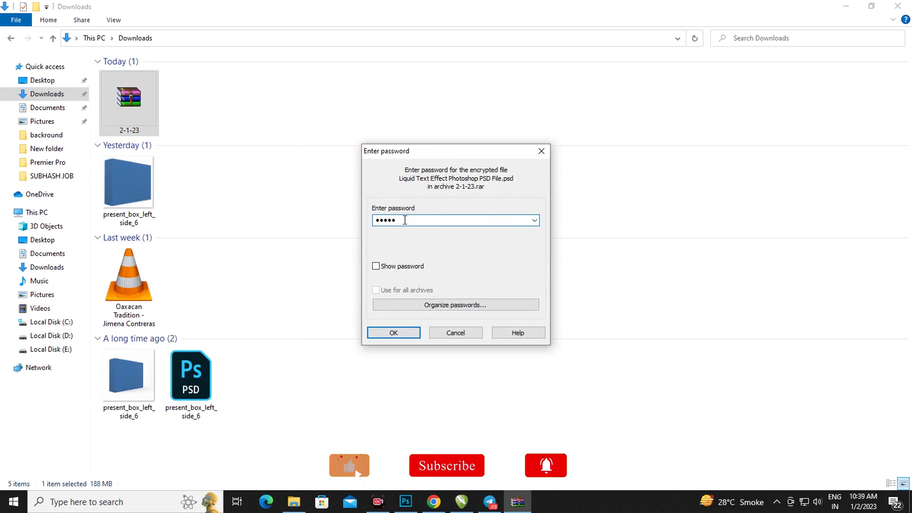
{"action": "left_click_drag", "start_coordinate": [406, 220], "coordinate": [343, 223]}
{"action": "type", "text": "1234"}
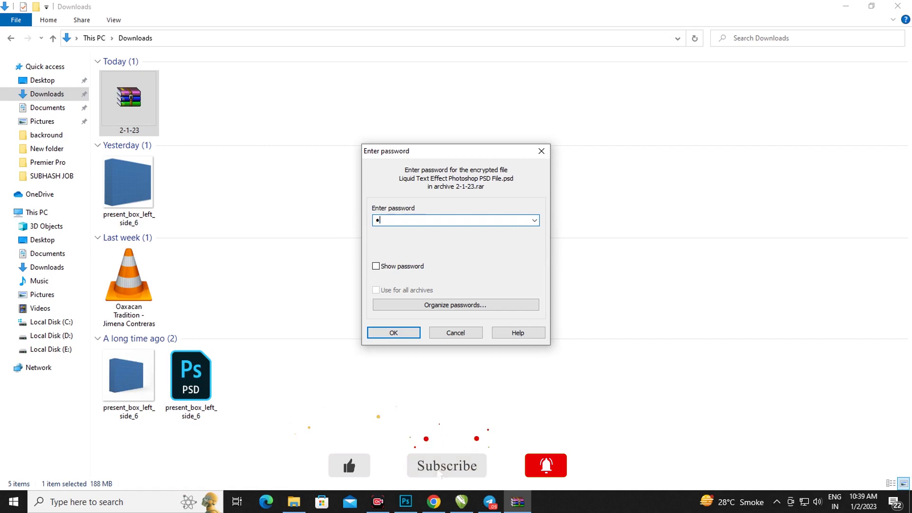
{"action": "type", "text": "5"}
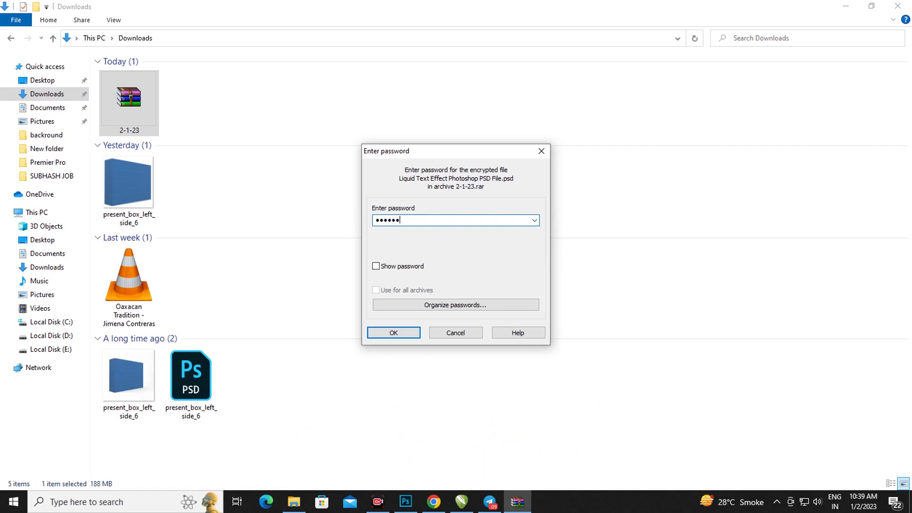
{"action": "type", "text": "678"}
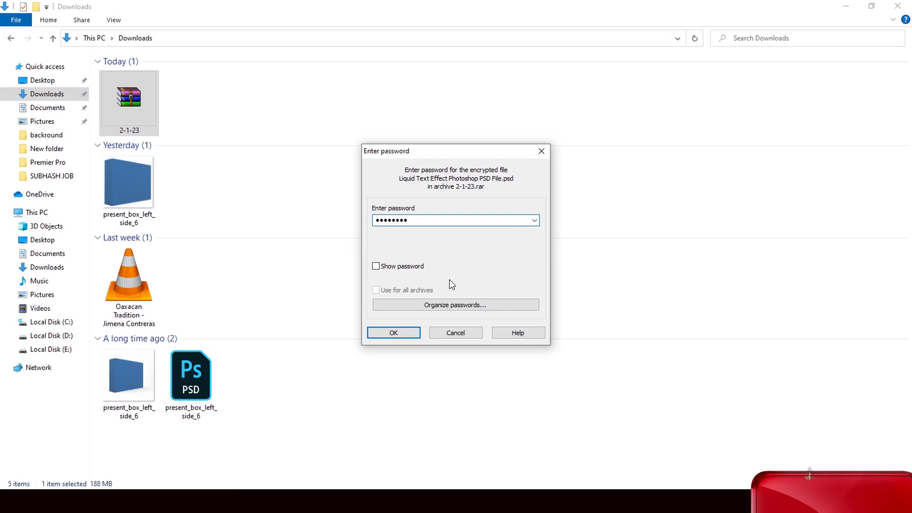
Confirm the password to extract, then open retro-golden-lettering.psd in Photoshop
{"action": "left_click", "coordinate": [403, 336]}
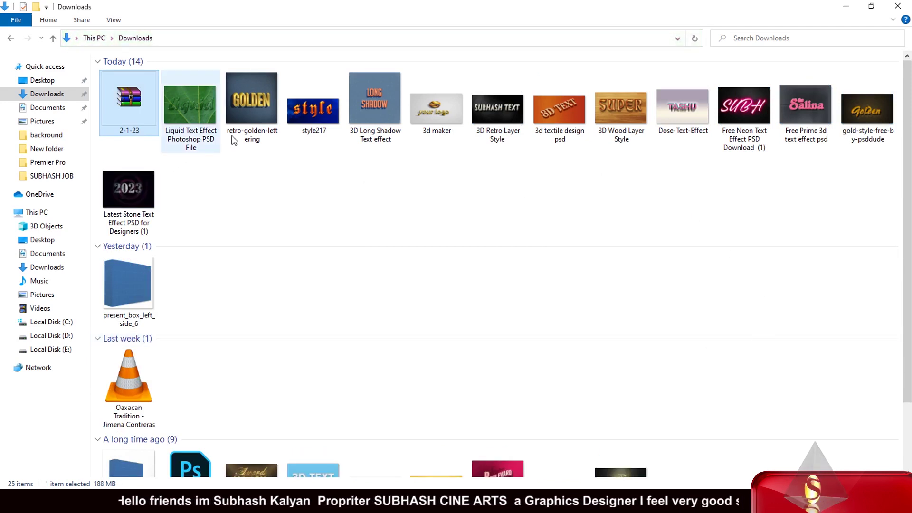
{"action": "left_click_drag", "start_coordinate": [260, 117], "coordinate": [384, 321]}
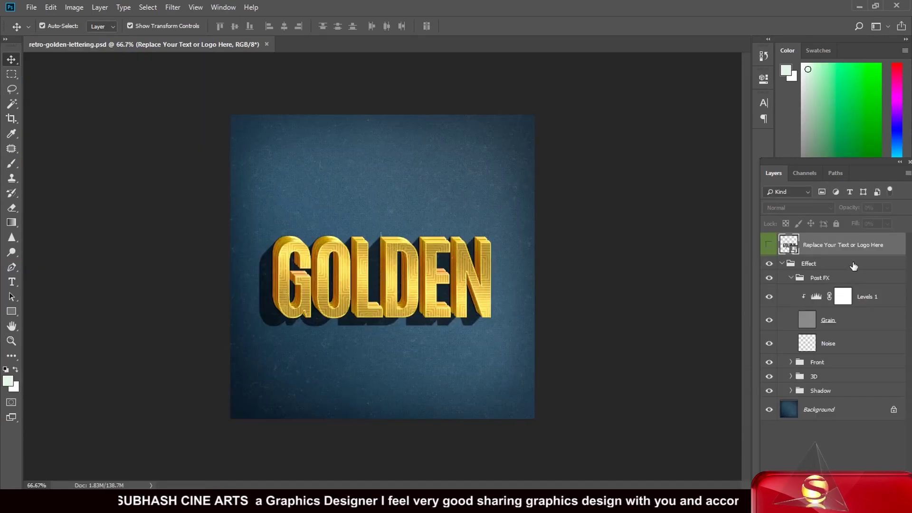
Open the VINTAGE1.psb smart object and type the author's name as a new text layer above GOLDEN
{"action": "double_click", "coordinate": [793, 250]}
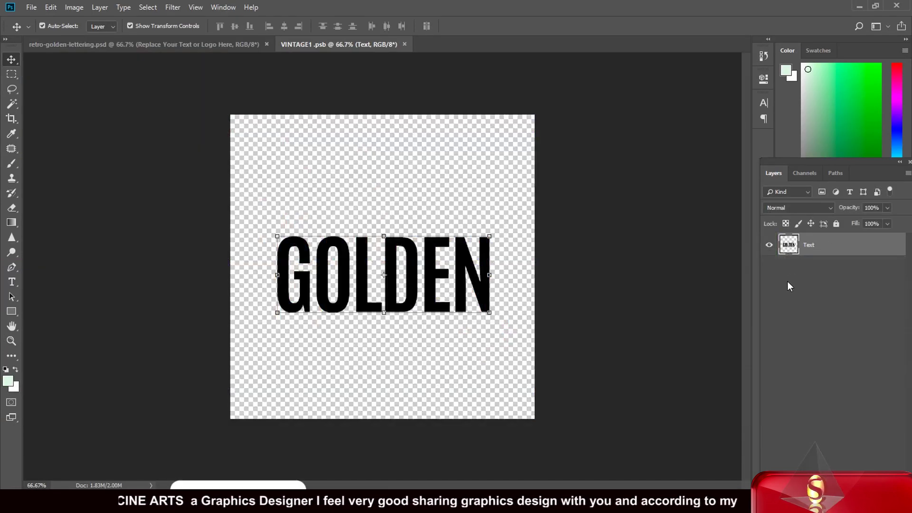
{"action": "double_click", "coordinate": [794, 244]}
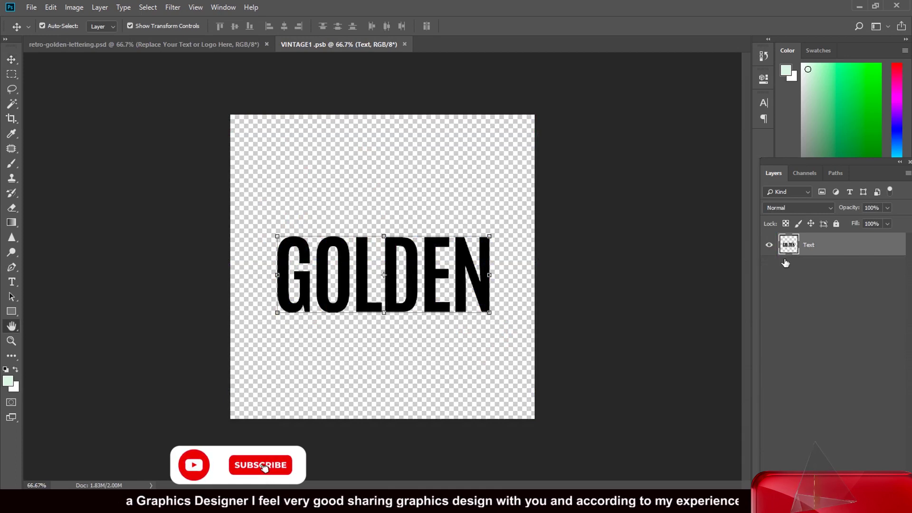
{"action": "left_click", "coordinate": [865, 170]}
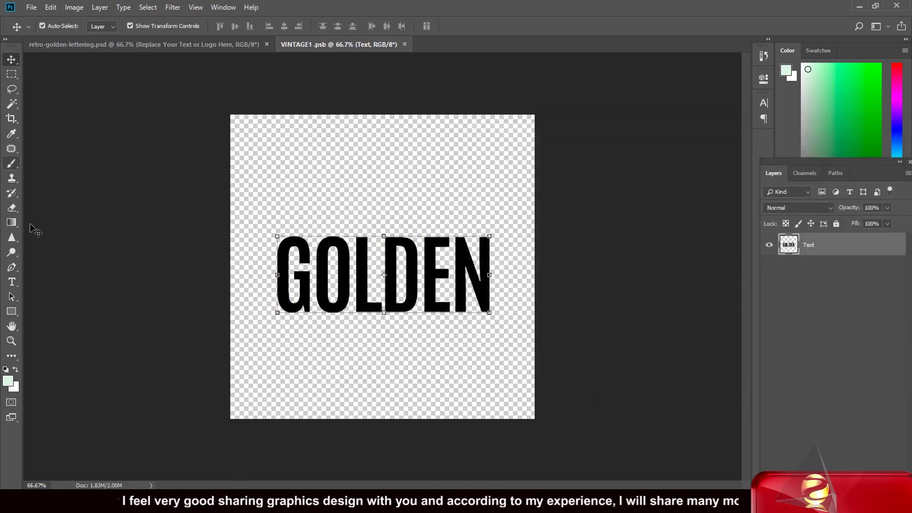
{"action": "left_click", "coordinate": [11, 282]}
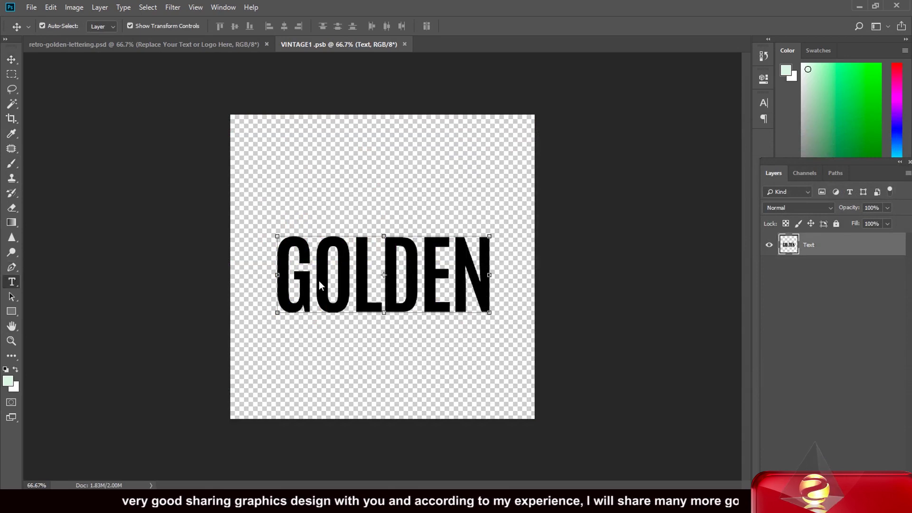
{"action": "left_click", "coordinate": [290, 209]}
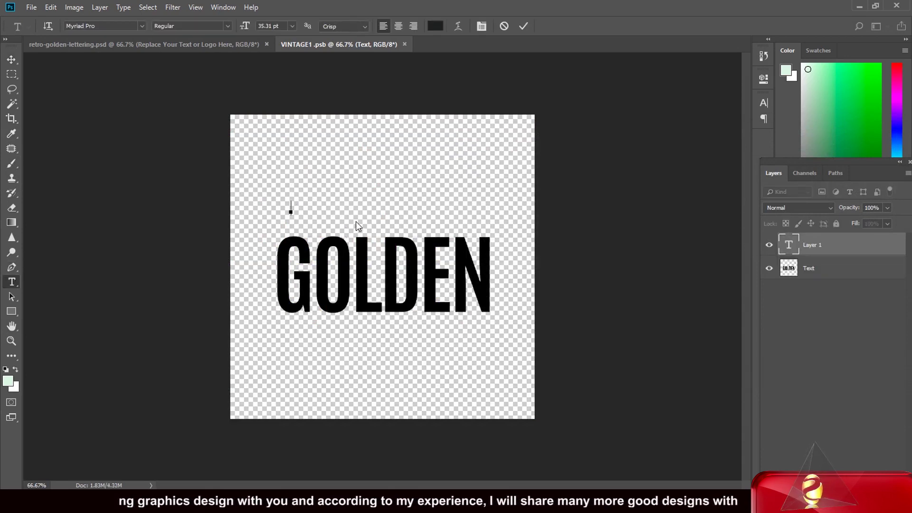
{"action": "type", "text": "S"}
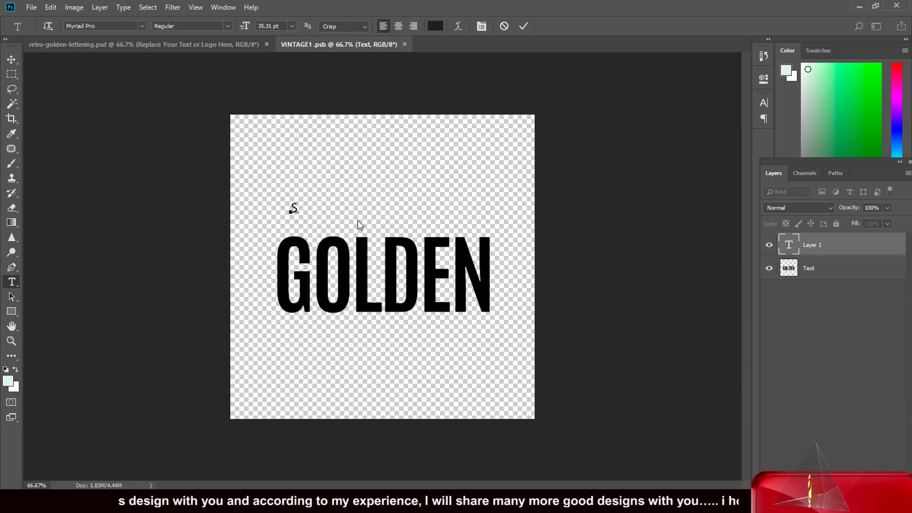
{"action": "type", "text": "ubhas"}
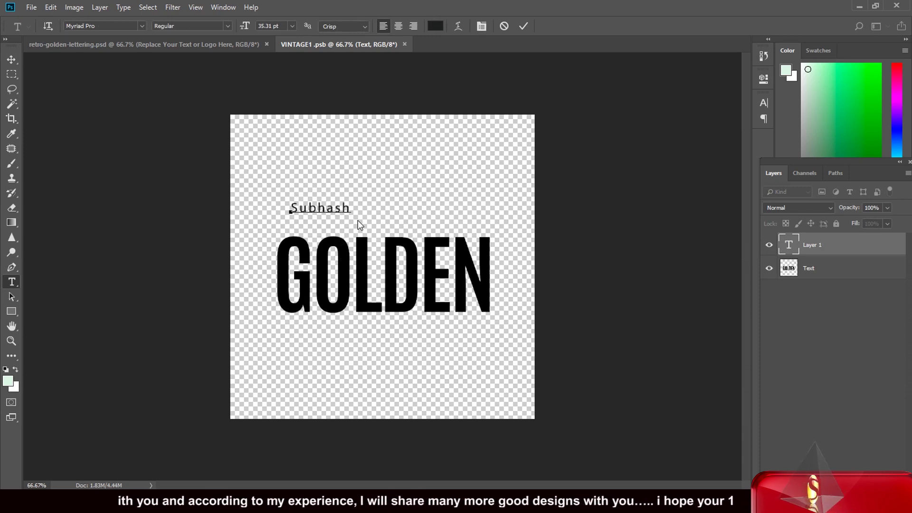
{"action": "left_click", "coordinate": [12, 60]}
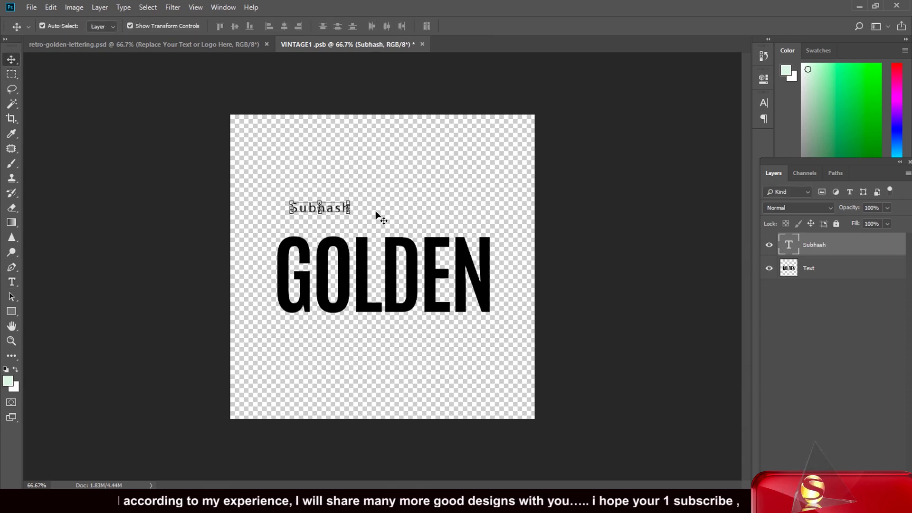
Enlarge and nudge down the name text with Free Transform, then apply it
{"action": "key", "text": "ctrl+t"}
{"action": "left_click_drag", "start_coordinate": [370, 192], "coordinate": [491, 151]}
{"action": "left_click_drag", "start_coordinate": [471, 215], "coordinate": [507, 222]}
{"action": "left_click_drag", "start_coordinate": [375, 211], "coordinate": [375, 225]}
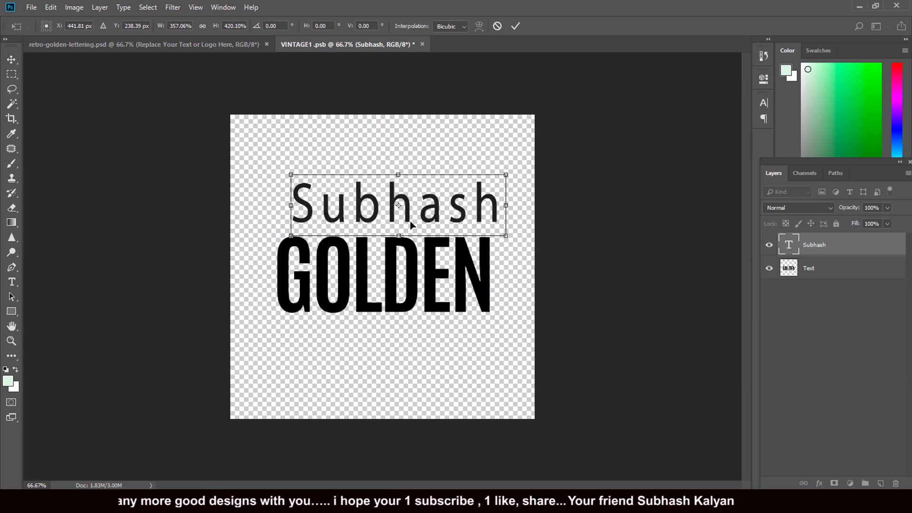
{"action": "left_click", "coordinate": [12, 59]}
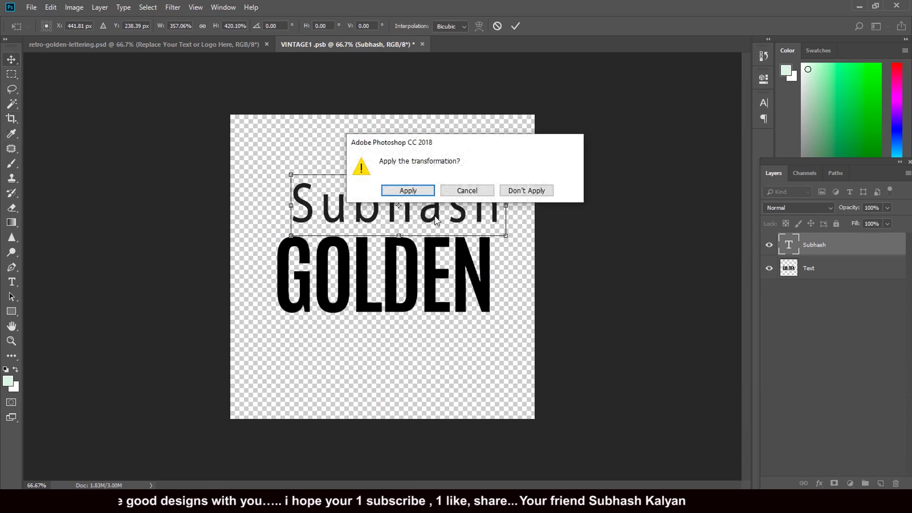
{"action": "left_click", "coordinate": [429, 190]}
{"action": "left_click", "coordinate": [479, 277]}
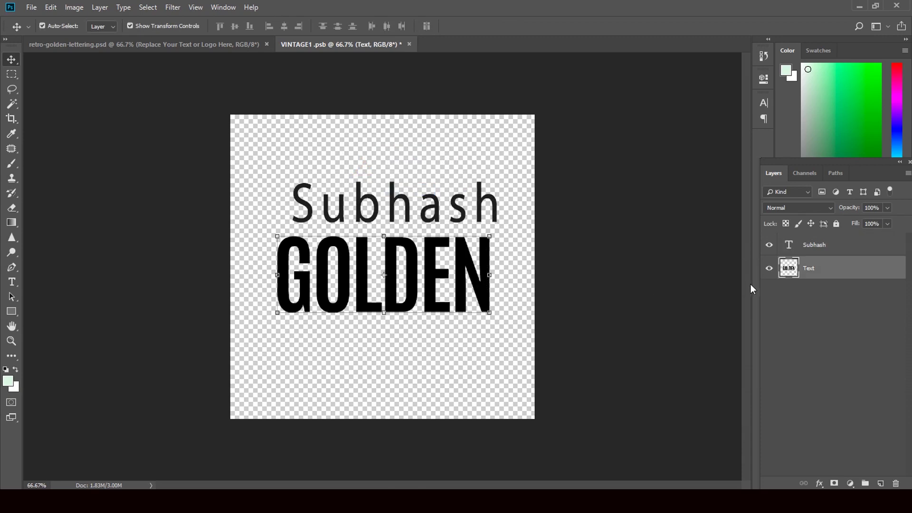
Hide GOLDEN, move the name text down, and set its font to -BLANGKON-
{"action": "left_click", "coordinate": [769, 269]}
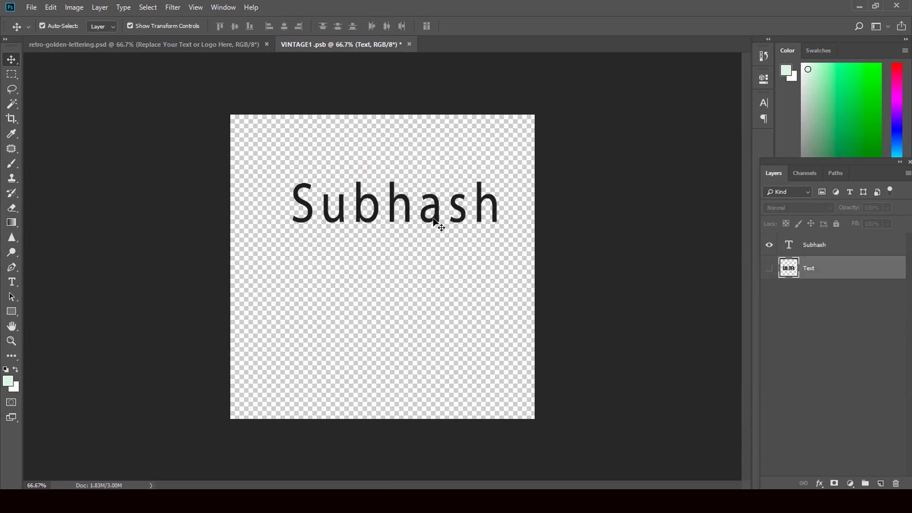
{"action": "left_click_drag", "start_coordinate": [436, 224], "coordinate": [424, 288]}
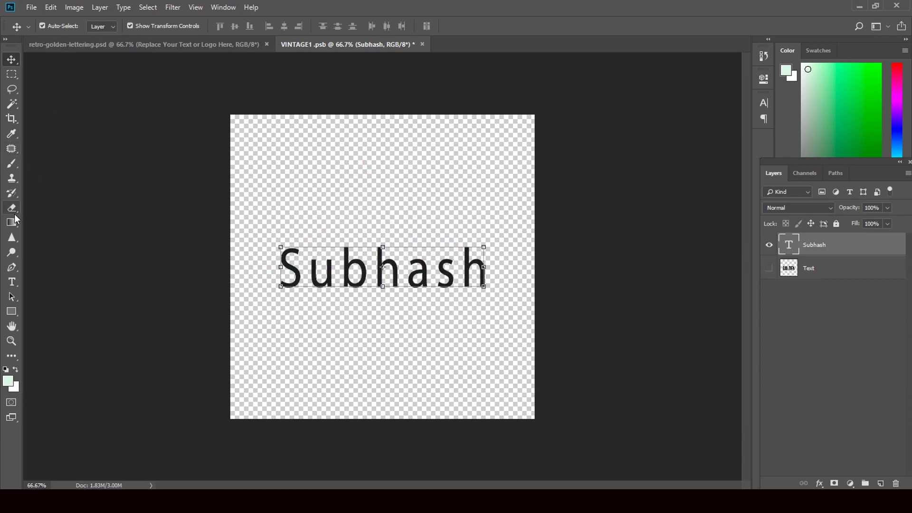
{"action": "left_click", "coordinate": [12, 282]}
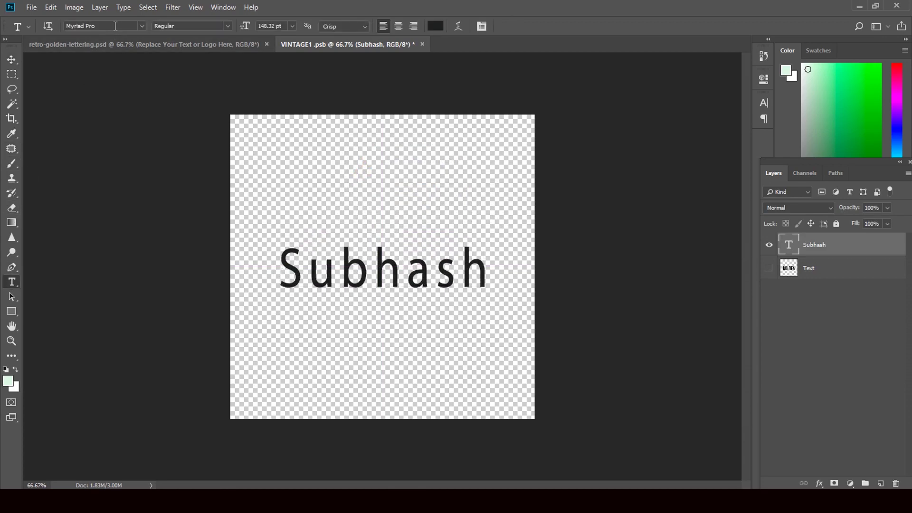
{"action": "left_click", "coordinate": [141, 25]}
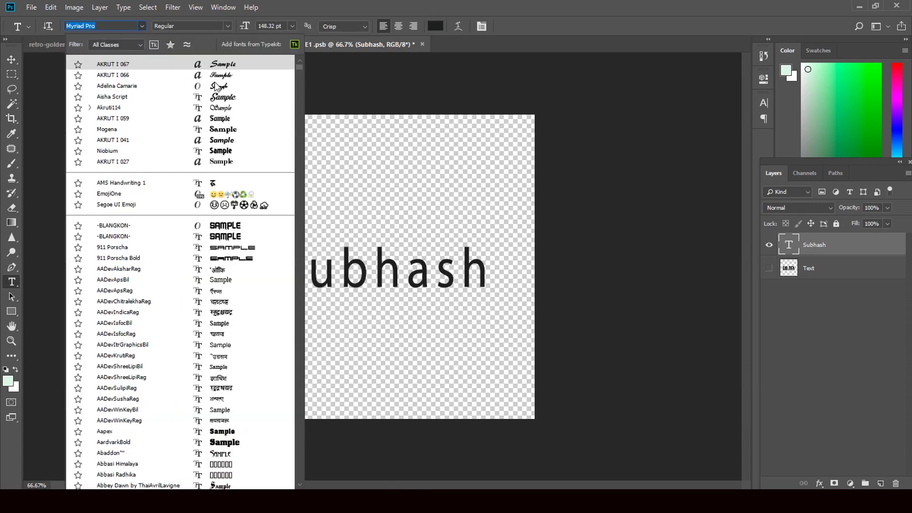
{"action": "left_click", "coordinate": [234, 227]}
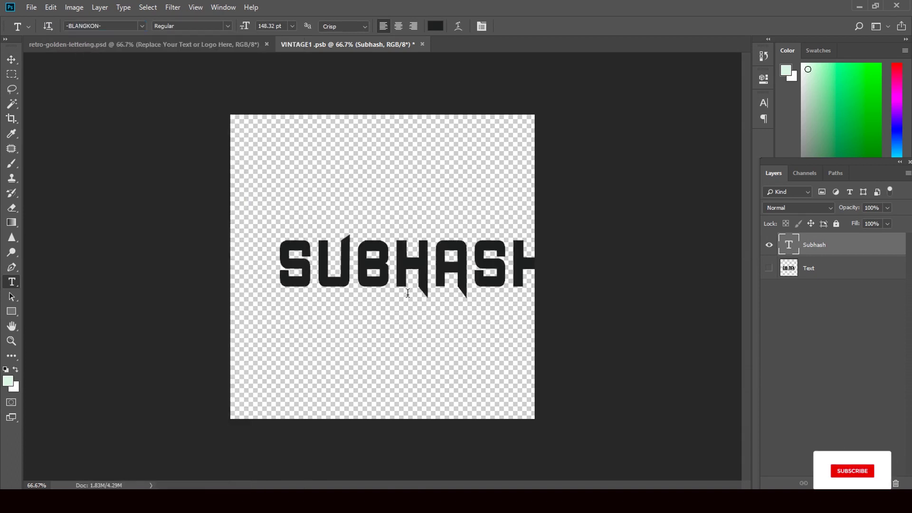
Centre the name text on the canvas and close the VINTAGE1.psb smart object
{"action": "left_click", "coordinate": [11, 59]}
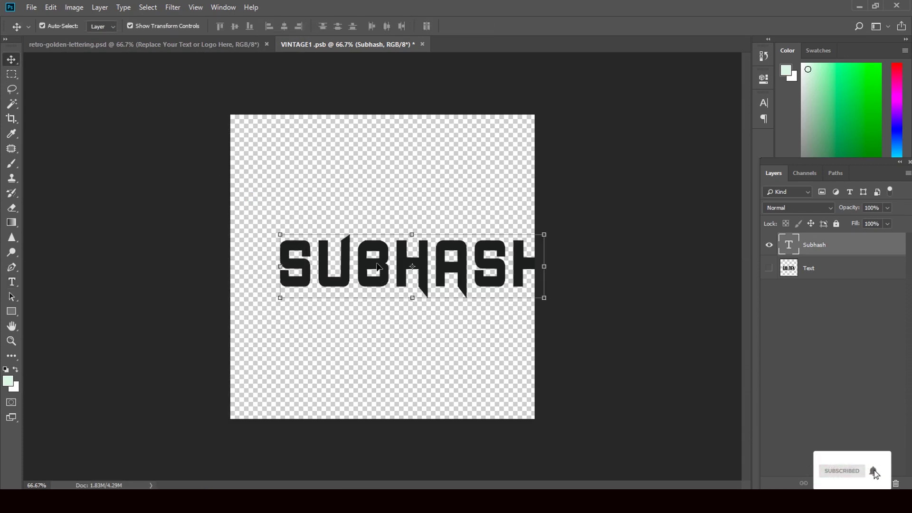
{"action": "left_click_drag", "start_coordinate": [379, 270], "coordinate": [349, 260]}
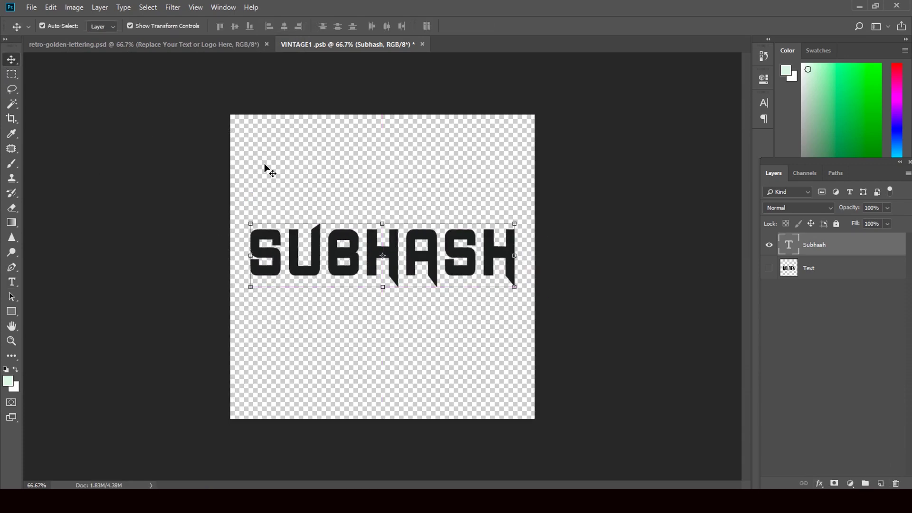
{"action": "left_click", "coordinate": [422, 44]}
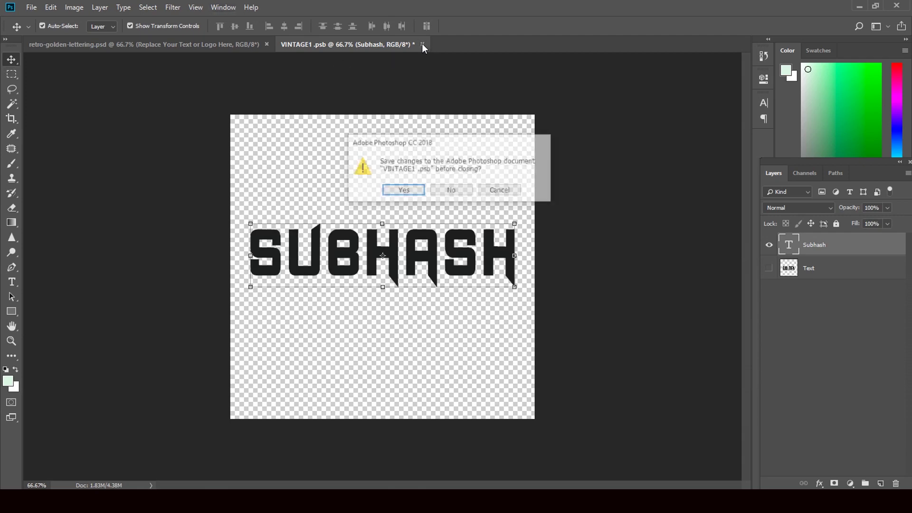
Save the smart object changes and convert the Background into editable Layer 0
{"action": "left_click", "coordinate": [407, 189]}
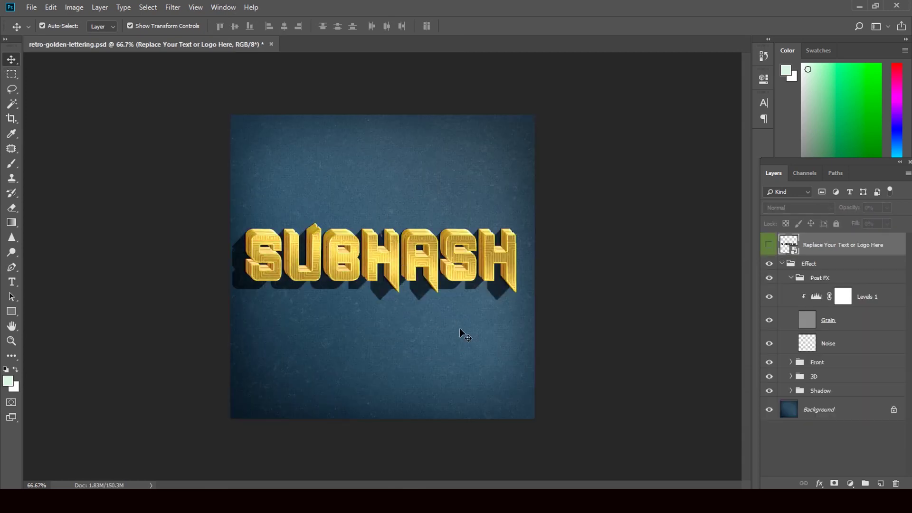
{"action": "double_click", "coordinate": [794, 416]}
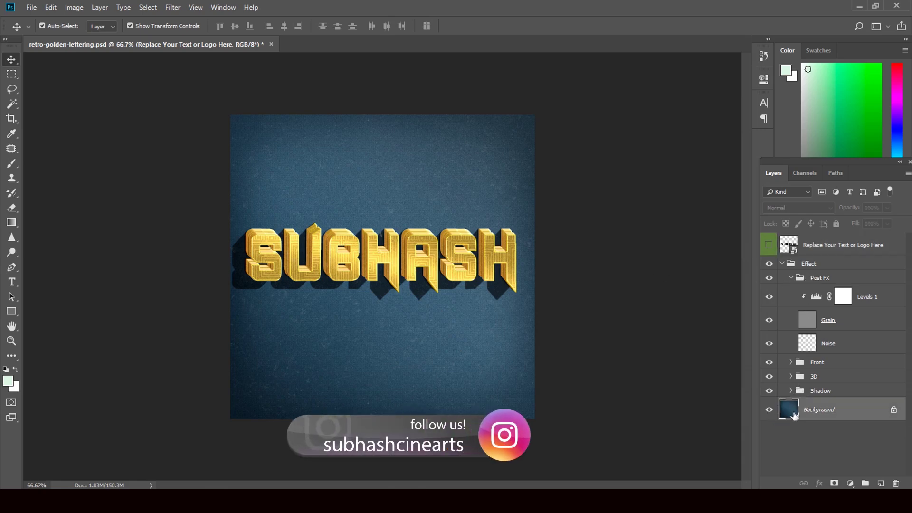
{"action": "left_click", "coordinate": [558, 166]}
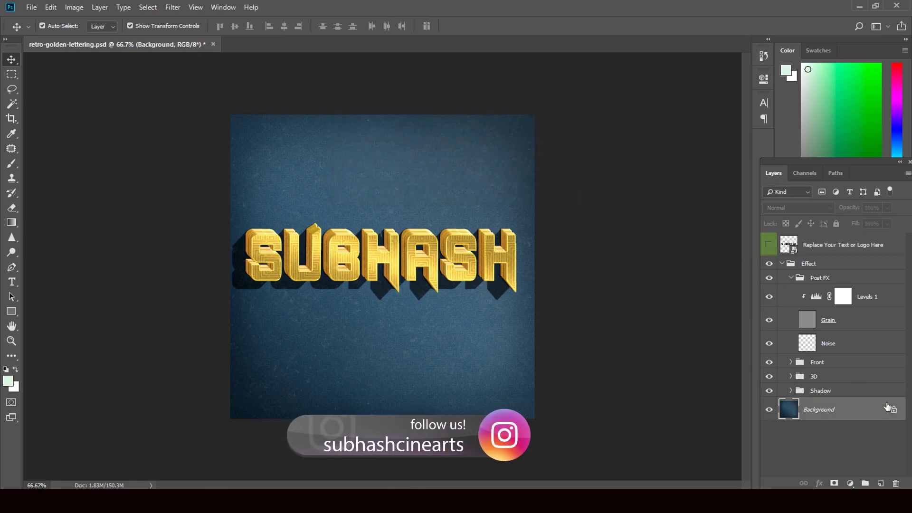
{"action": "double_click", "coordinate": [794, 411]}
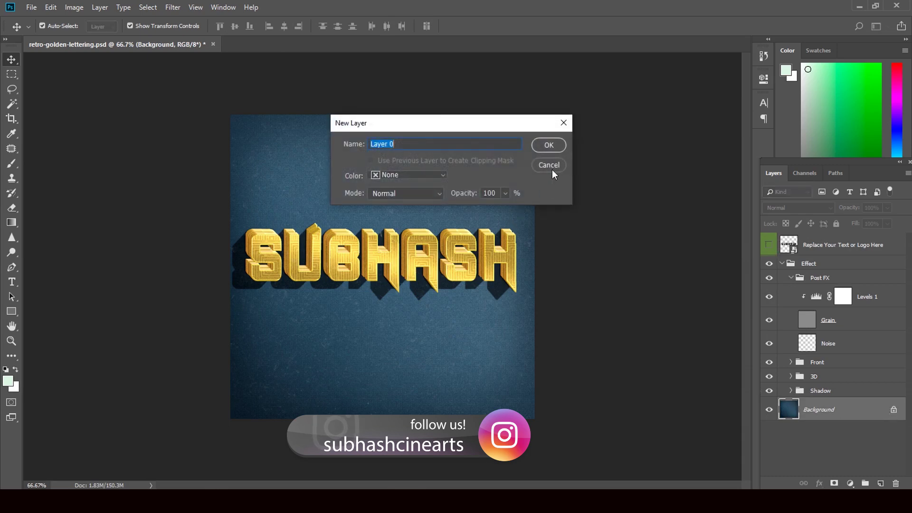
{"action": "left_click", "coordinate": [545, 145]}
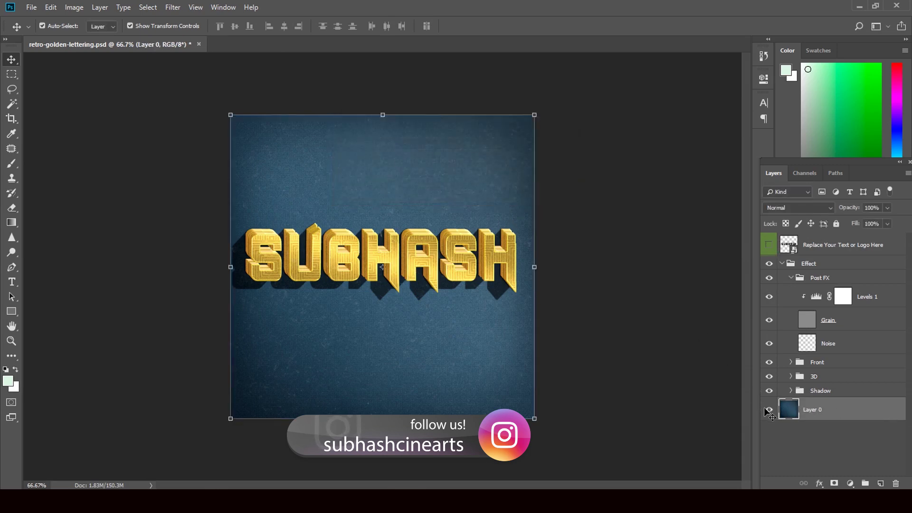
Open and cancel Layer 0's blending options, then open and dismiss the File menu
{"action": "double_click", "coordinate": [789, 413]}
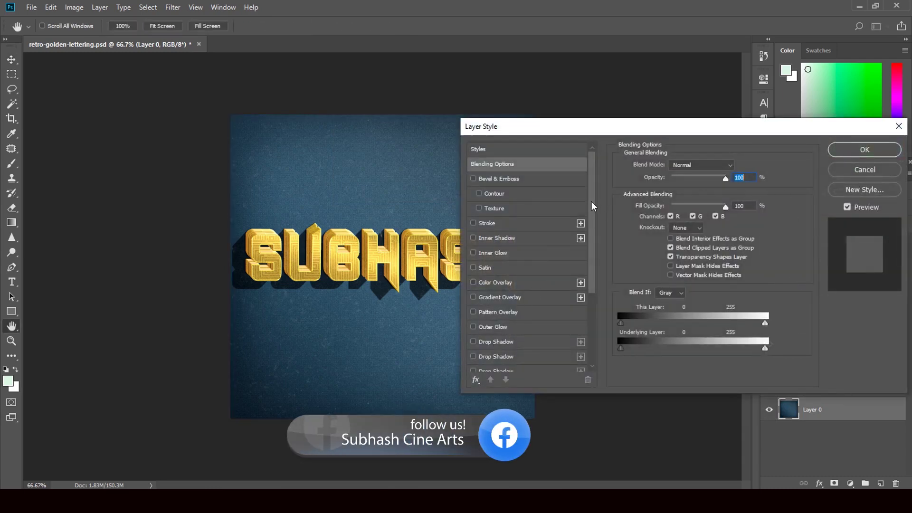
{"action": "left_click_drag", "start_coordinate": [593, 206], "coordinate": [746, 192]}
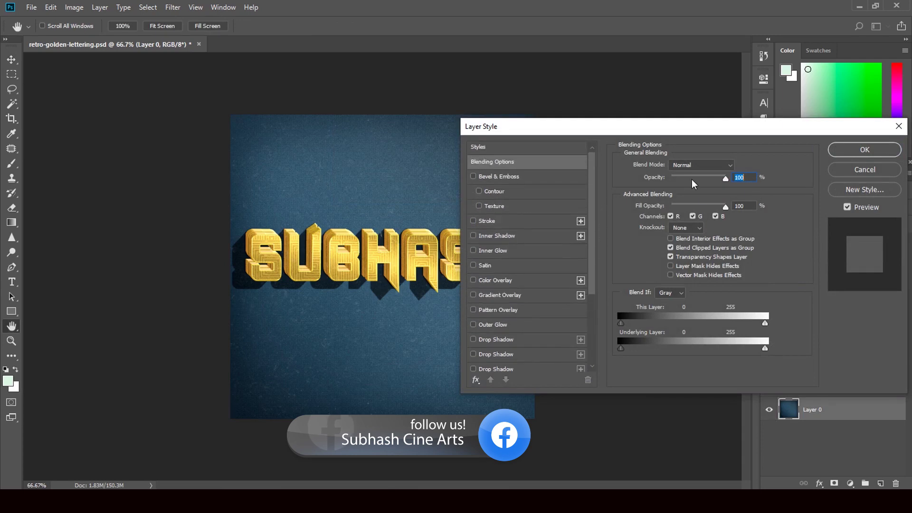
{"action": "left_click", "coordinate": [872, 172]}
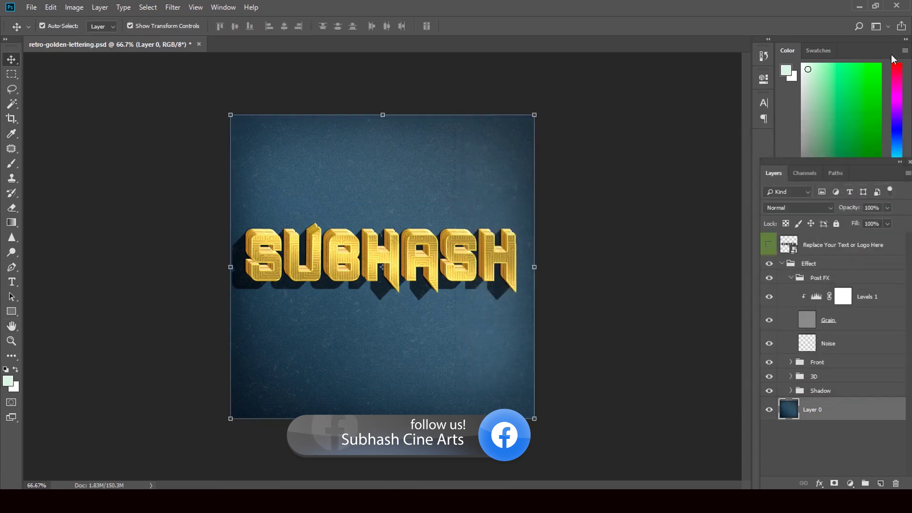
{"action": "left_click", "coordinate": [34, 8]}
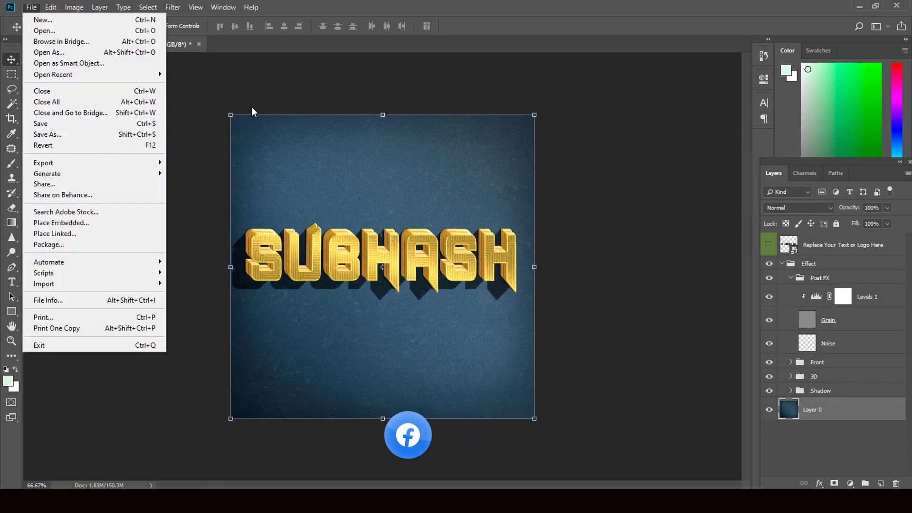
{"action": "left_click", "coordinate": [759, 25]}
Open the Background folder on Local Disk (E:) and drag purple image 01 into Photoshop
{"action": "left_click", "coordinate": [859, 7]}
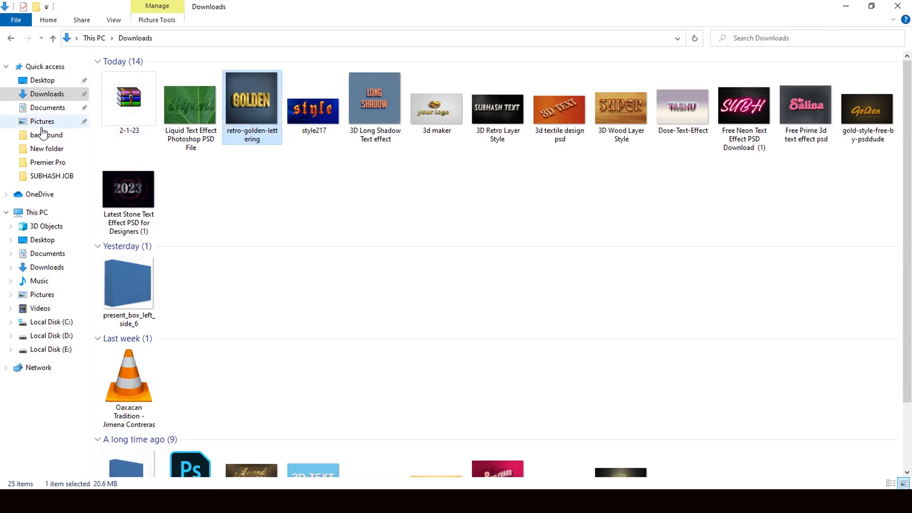
{"action": "left_click", "coordinate": [66, 349]}
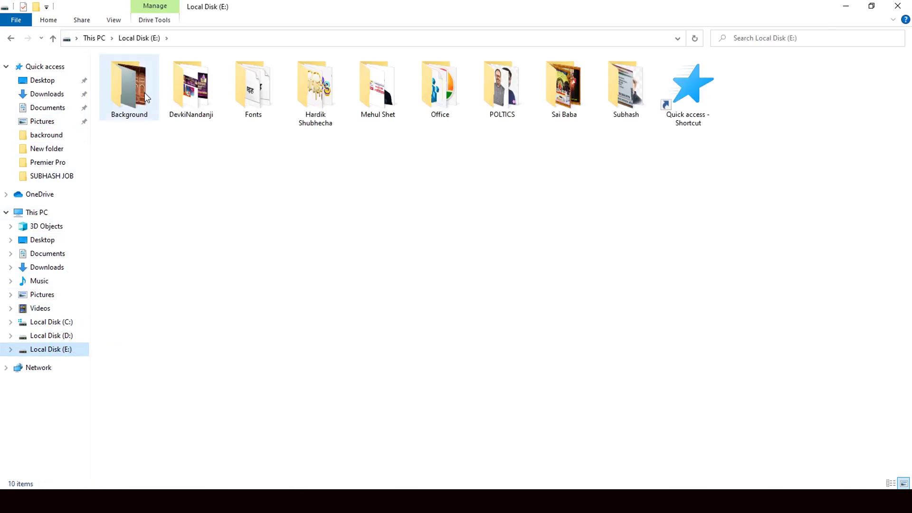
{"action": "double_click", "coordinate": [145, 92]}
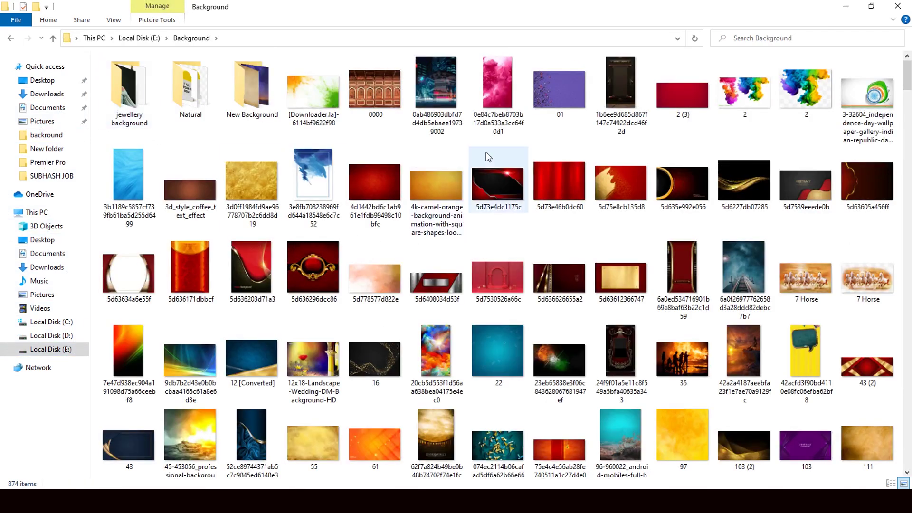
{"action": "left_click", "coordinate": [567, 84]}
{"action": "left_click_drag", "start_coordinate": [566, 100], "coordinate": [431, 332]}
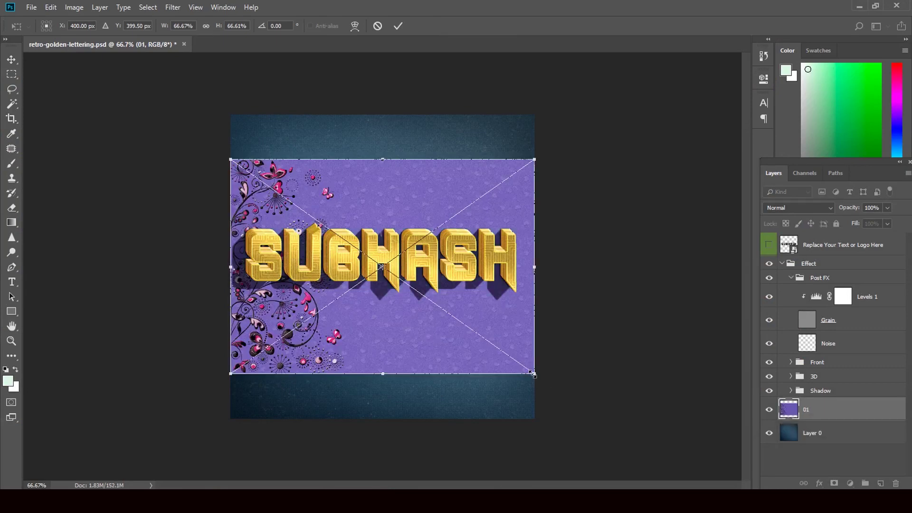
Scale placed image 01 to cover the whole canvas and commit the placement
{"action": "left_click_drag", "start_coordinate": [542, 384], "coordinate": [619, 435]}
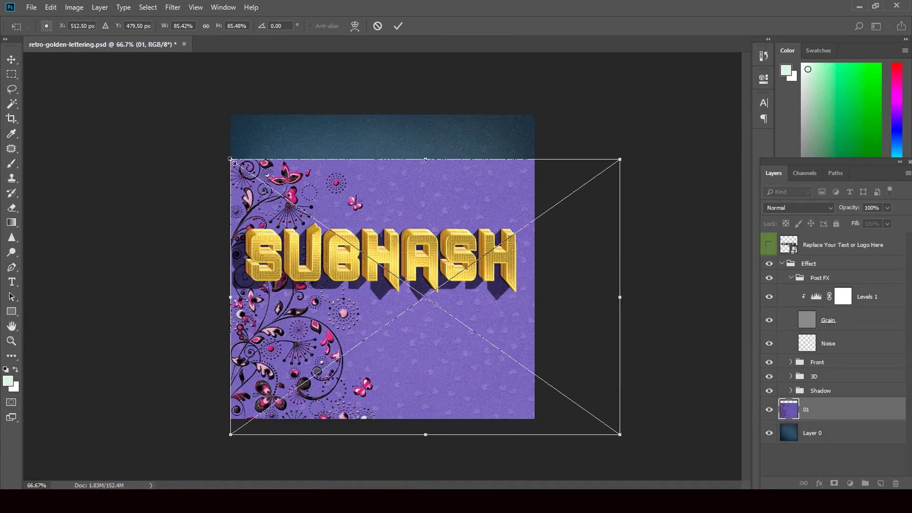
{"action": "left_click_drag", "start_coordinate": [232, 161], "coordinate": [185, 73]}
{"action": "left_click", "coordinate": [12, 60]}
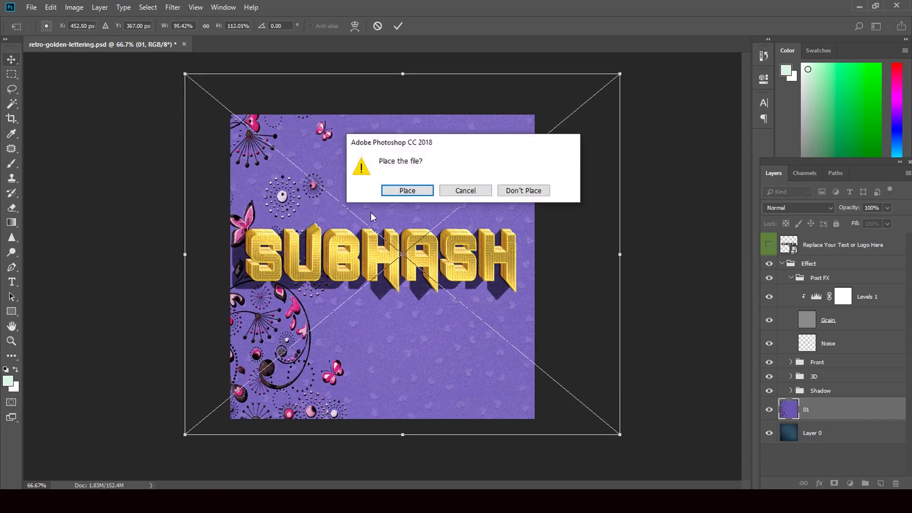
{"action": "left_click", "coordinate": [408, 191]}
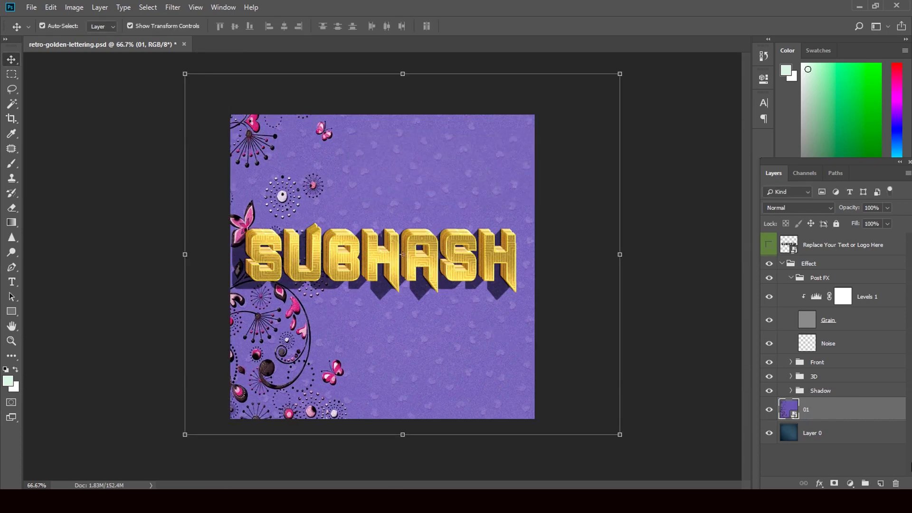
Deselect layer 01, close the golden document without saving, and minimize Photoshop and Explorer
{"action": "left_click", "coordinate": [562, 332]}
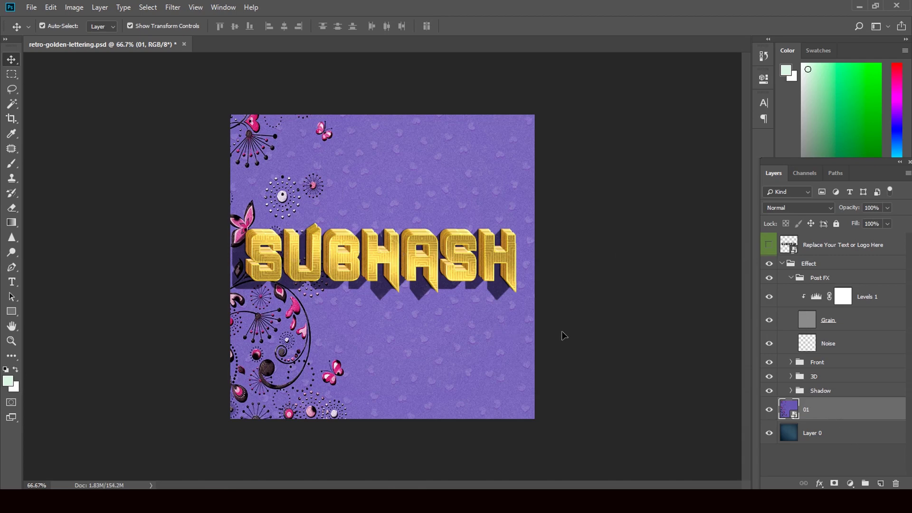
{"action": "left_click", "coordinate": [562, 331]}
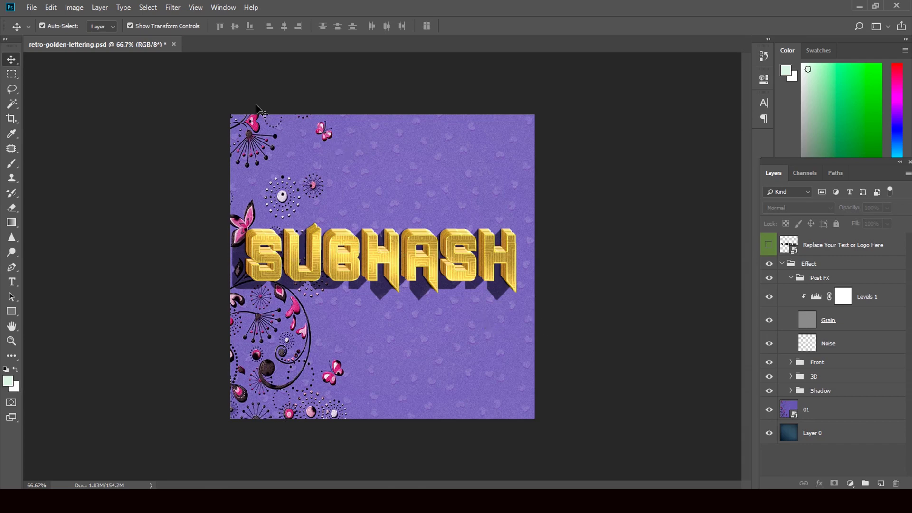
{"action": "left_click", "coordinate": [174, 43]}
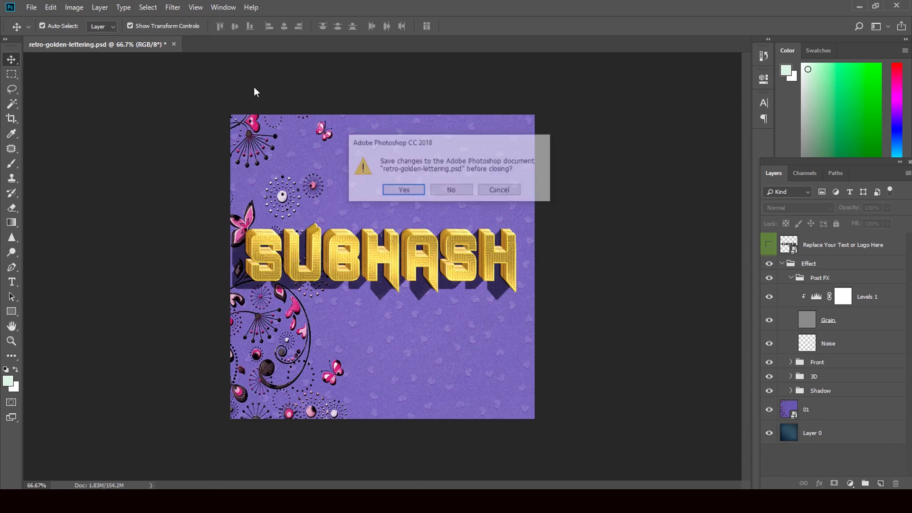
{"action": "left_click", "coordinate": [462, 190]}
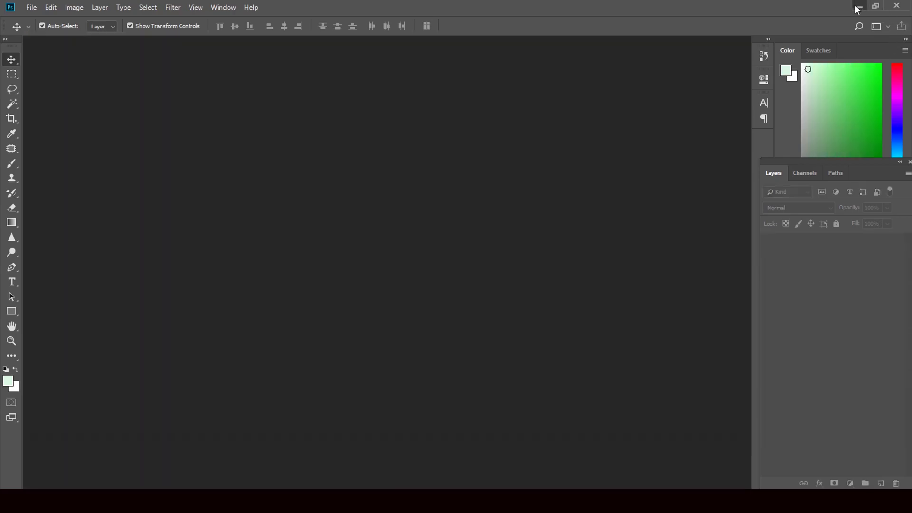
{"action": "left_click", "coordinate": [857, 10]}
{"action": "left_click", "coordinate": [846, 6]}
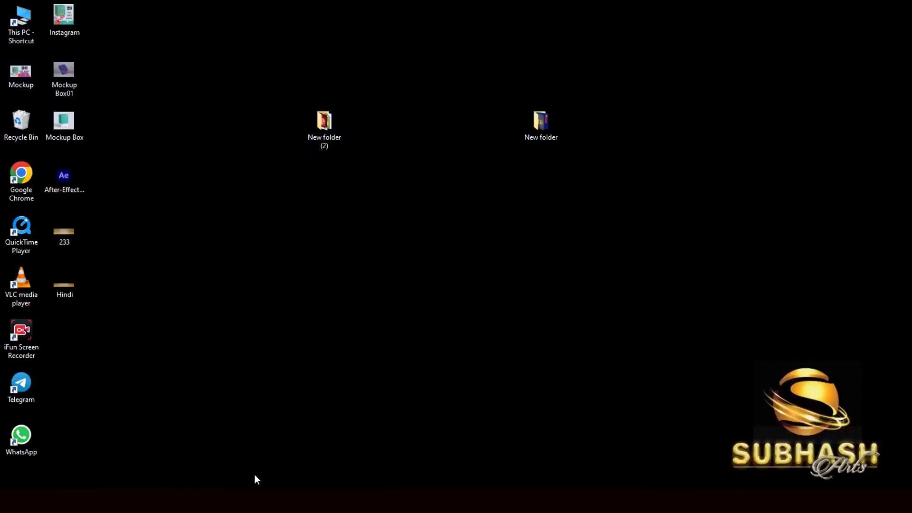
Return to Downloads and open Liquid Text Effect Photoshop PSD File.psd in Photoshop
{"action": "left_click", "coordinate": [332, 501]}
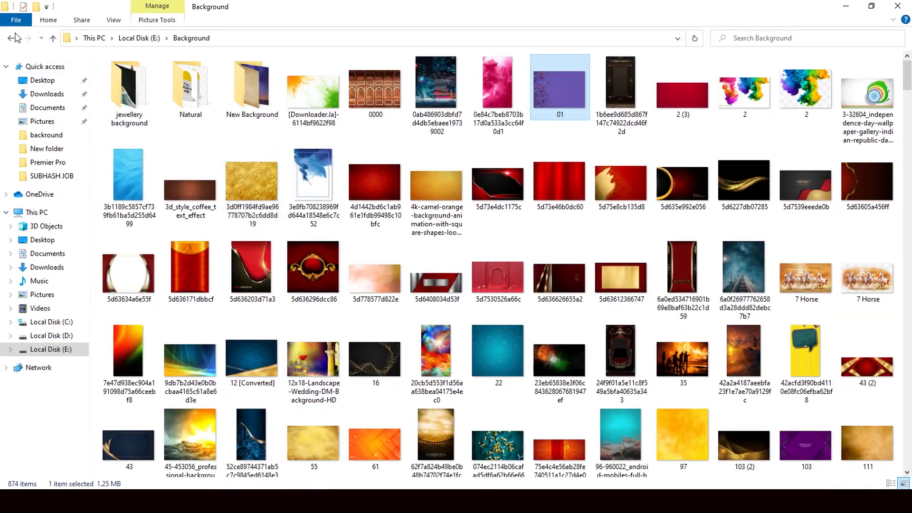
{"action": "left_click", "coordinate": [11, 39]}
{"action": "left_click", "coordinate": [10, 39]}
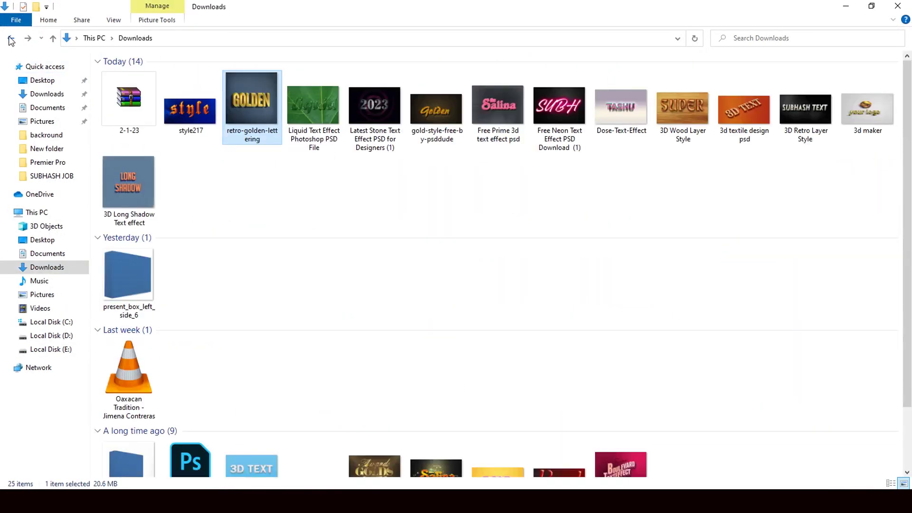
{"action": "left_click_drag", "start_coordinate": [321, 122], "coordinate": [406, 271]}
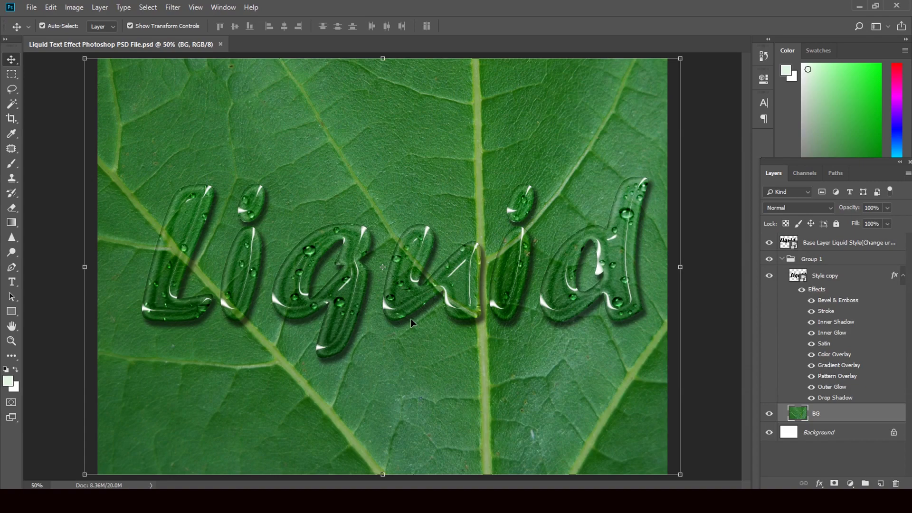
Open the Base Layer smart object and replace the word Liquid with a typed name
{"action": "double_click", "coordinate": [793, 245]}
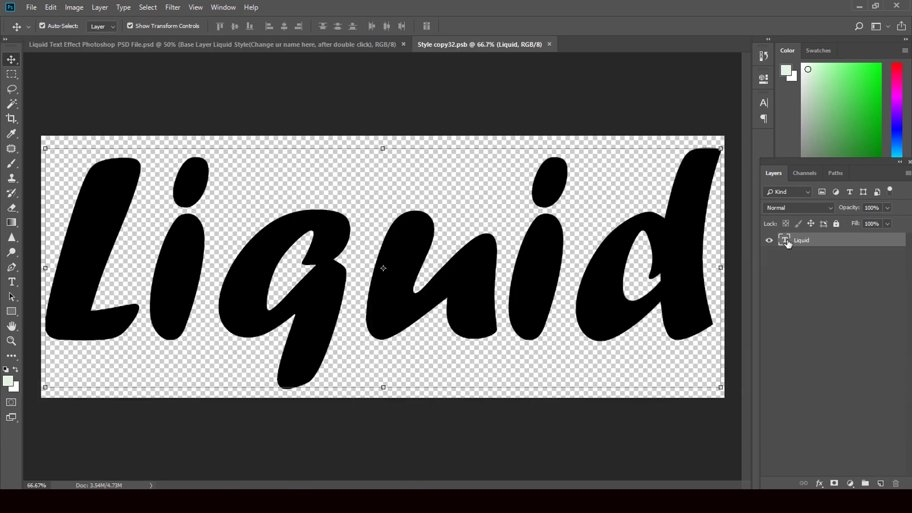
{"action": "double_click", "coordinate": [786, 242]}
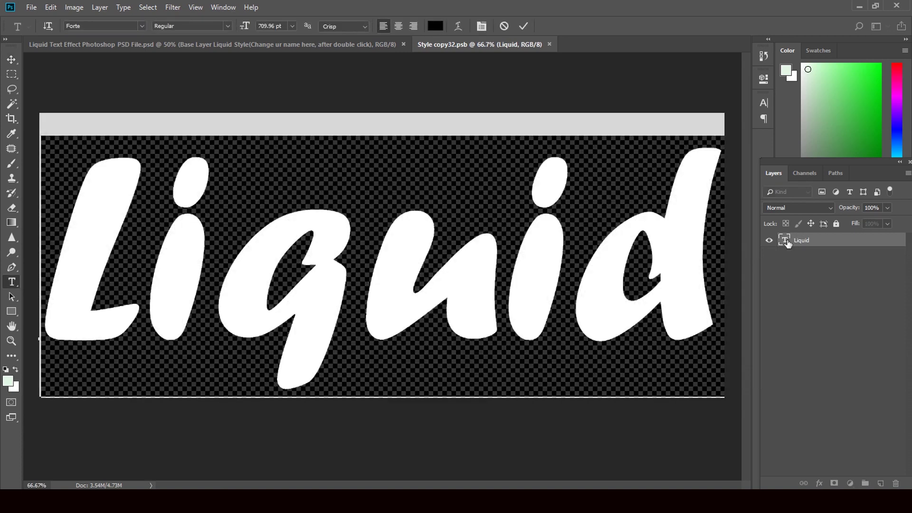
{"action": "type", "text": "Tas"}
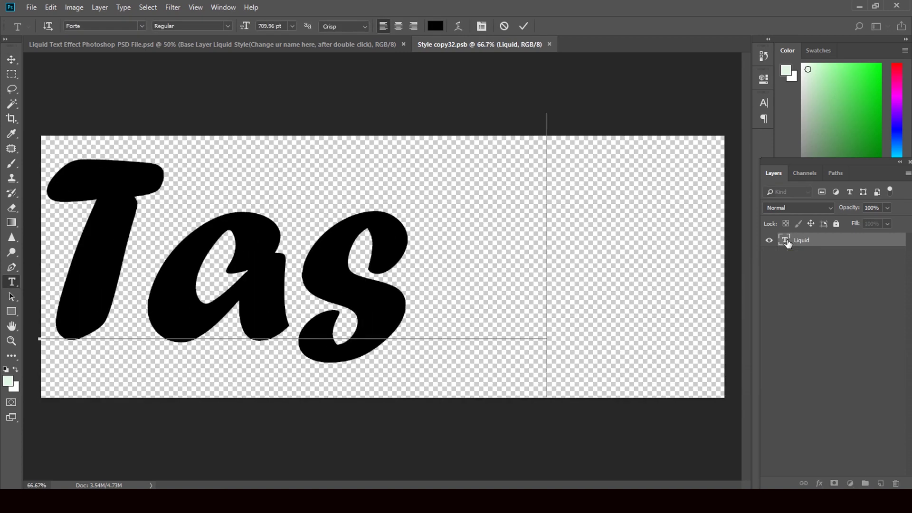
{"action": "type", "text": "hu"}
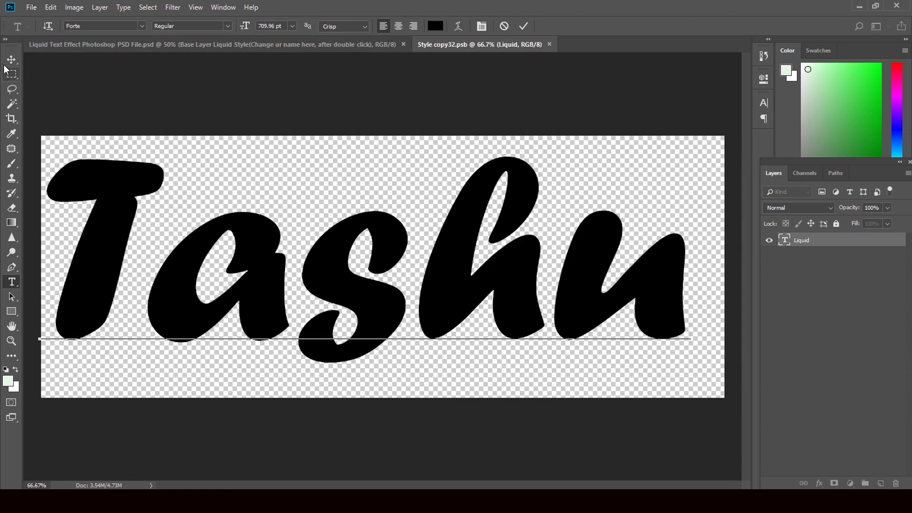
{"action": "left_click", "coordinate": [12, 60]}
Enlarge the name text to 76.87%, centre it on the canvas, and apply
{"action": "left_click_drag", "start_coordinate": [684, 361], "coordinate": [518, 313]}
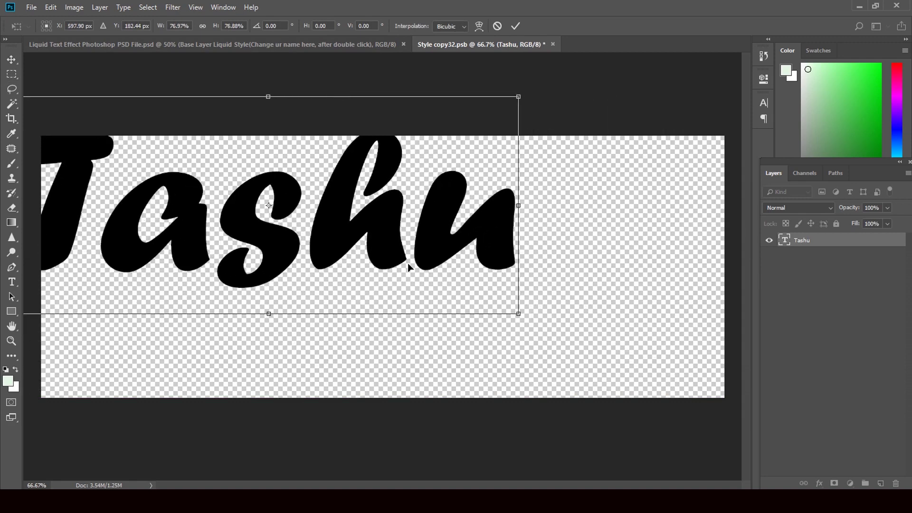
{"action": "left_click_drag", "start_coordinate": [413, 259], "coordinate": [505, 299]}
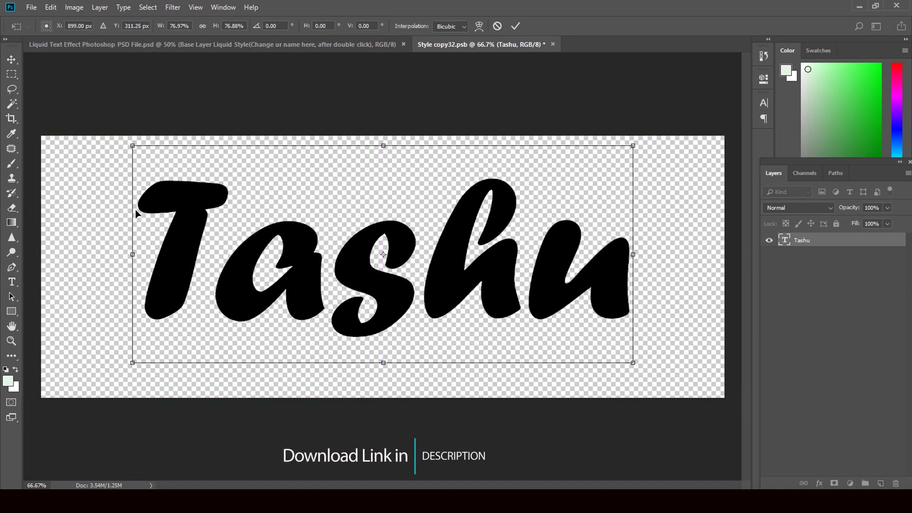
{"action": "left_click", "coordinate": [11, 59]}
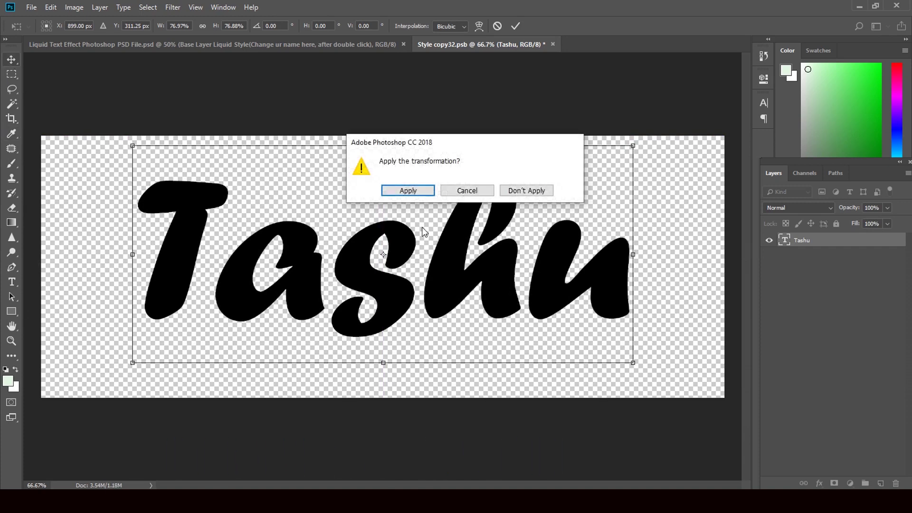
{"action": "left_click", "coordinate": [424, 191]}
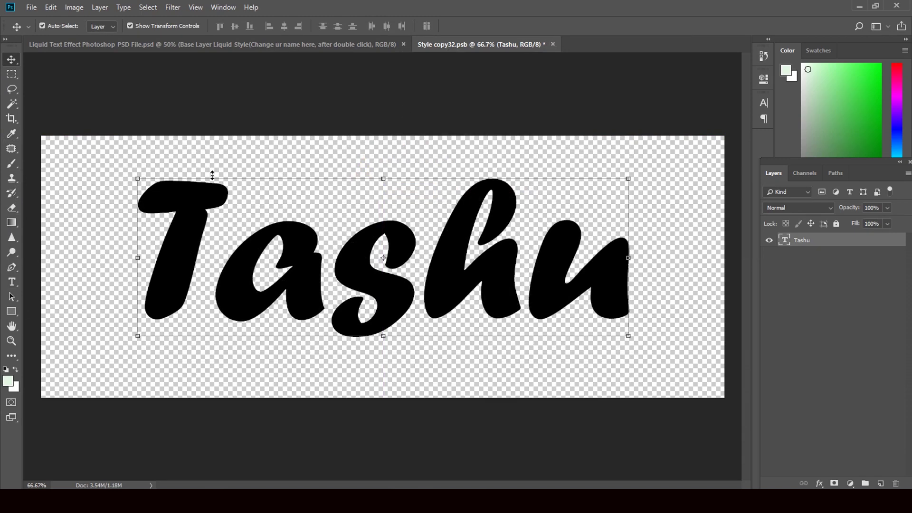
Switch Tashu to a bold brush-script font and save the Style copy32.psb smart object
{"action": "left_click", "coordinate": [12, 282]}
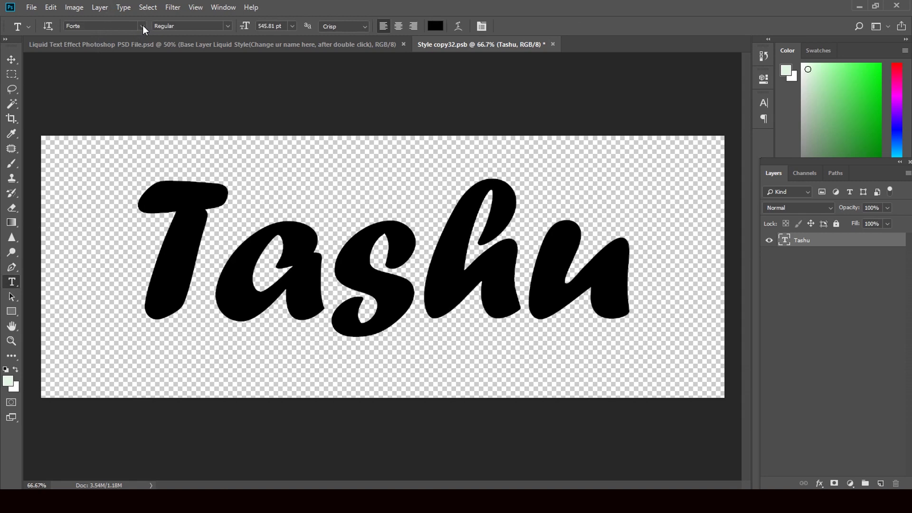
{"action": "left_click", "coordinate": [142, 26]}
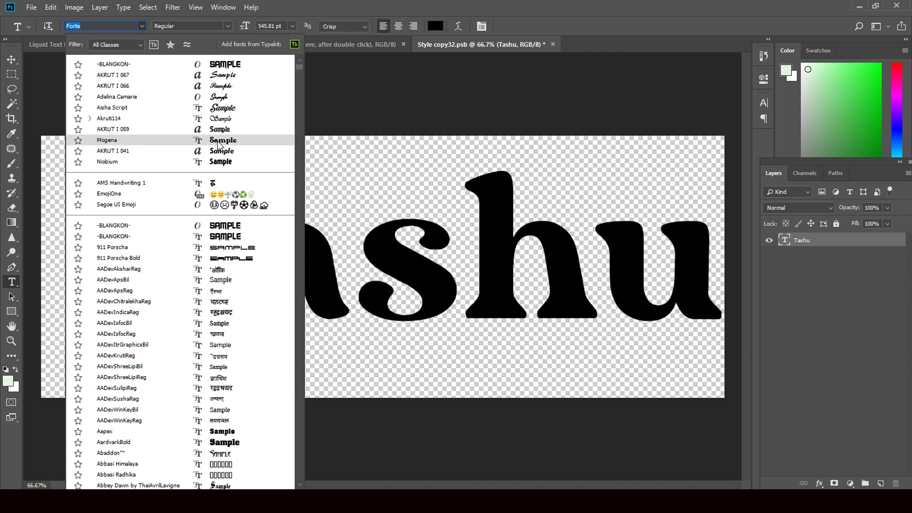
{"action": "left_click", "coordinate": [219, 142]}
{"action": "left_click", "coordinate": [12, 59]}
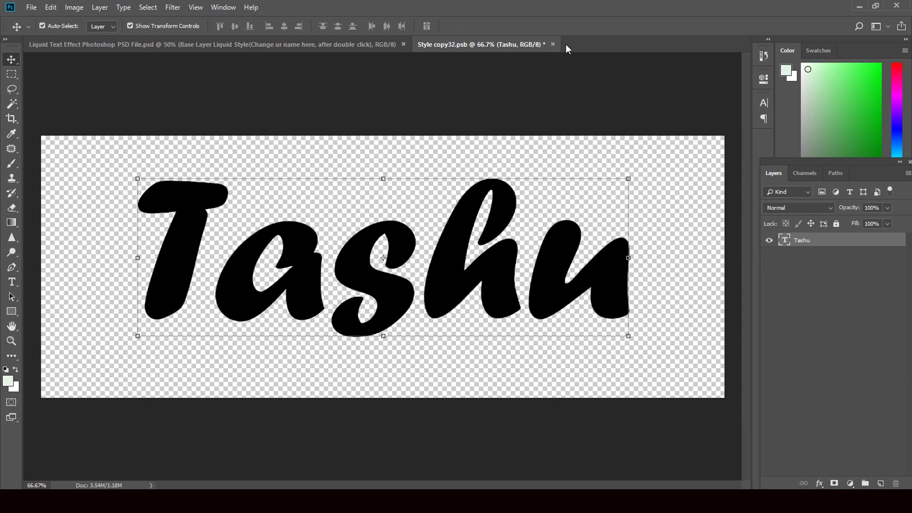
{"action": "left_click", "coordinate": [552, 44]}
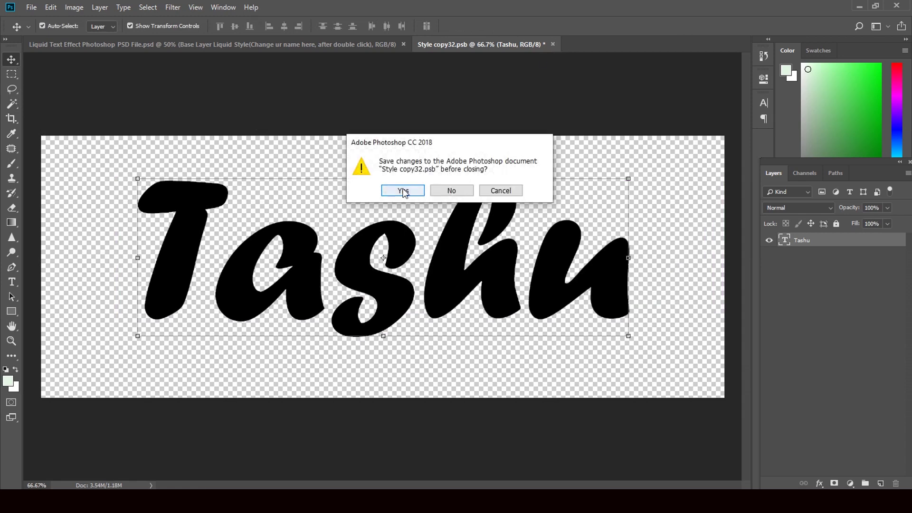
{"action": "left_click", "coordinate": [405, 187]}
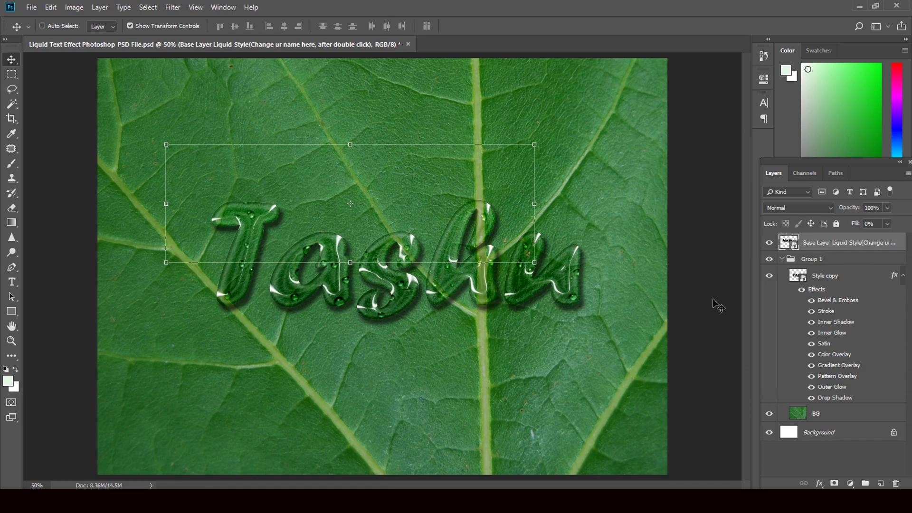
{"action": "key", "text": "ctrl+plus"}
{"action": "key", "text": "ctrl+plus"}
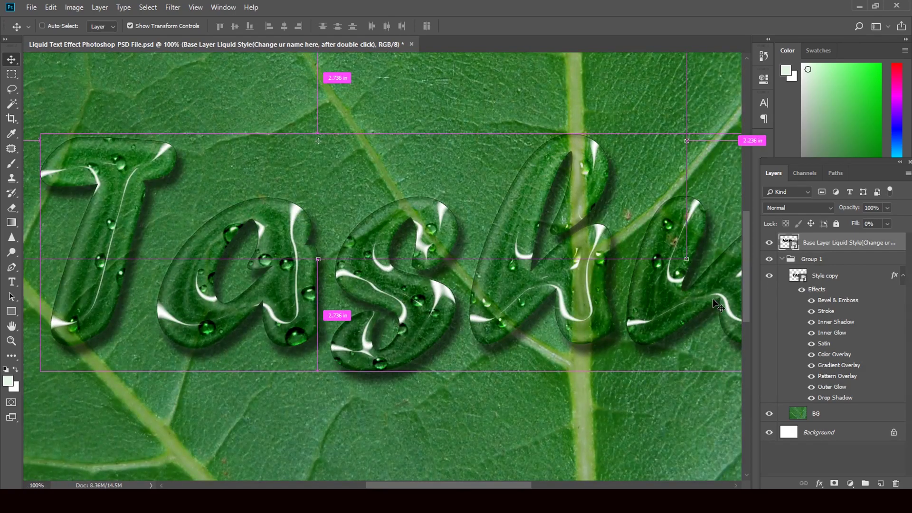
{"action": "key", "text": "ctrl+0"}
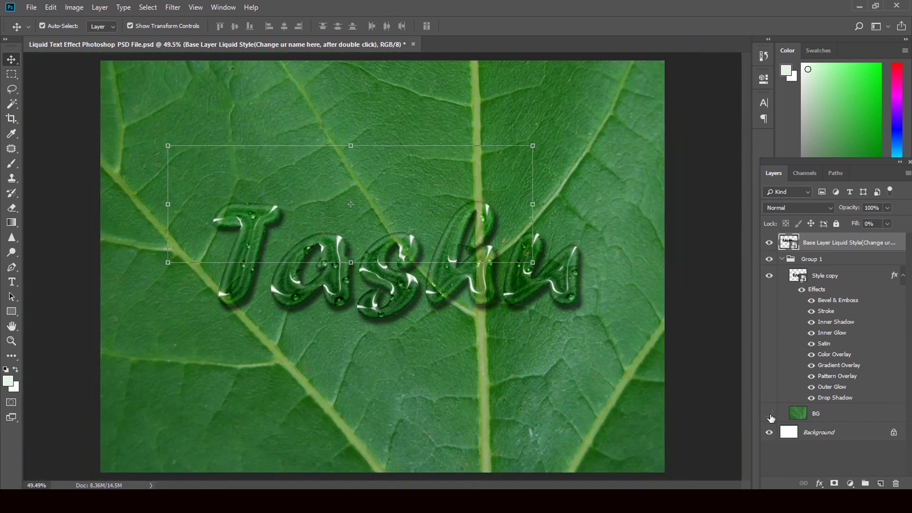
{"action": "left_click", "coordinate": [769, 414]}
{"action": "left_click", "coordinate": [769, 432]}
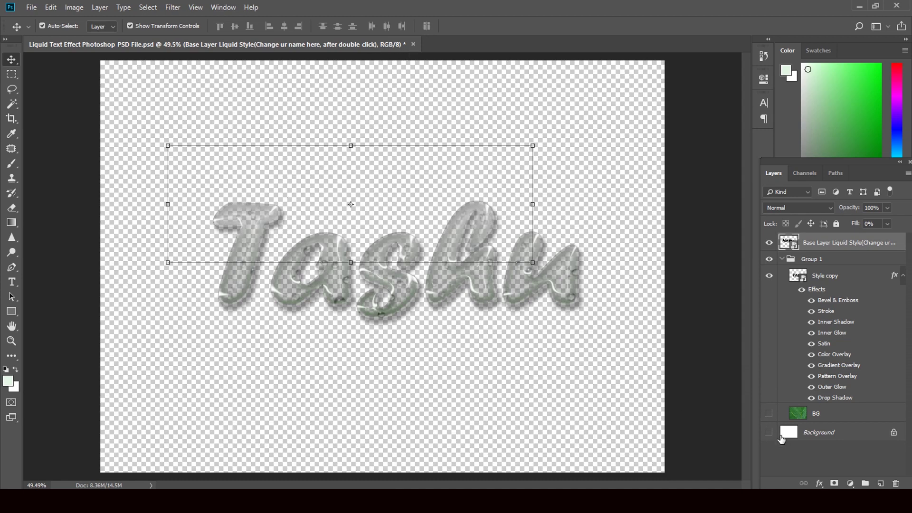
{"action": "left_click", "coordinate": [768, 432]}
{"action": "left_click", "coordinate": [768, 413]}
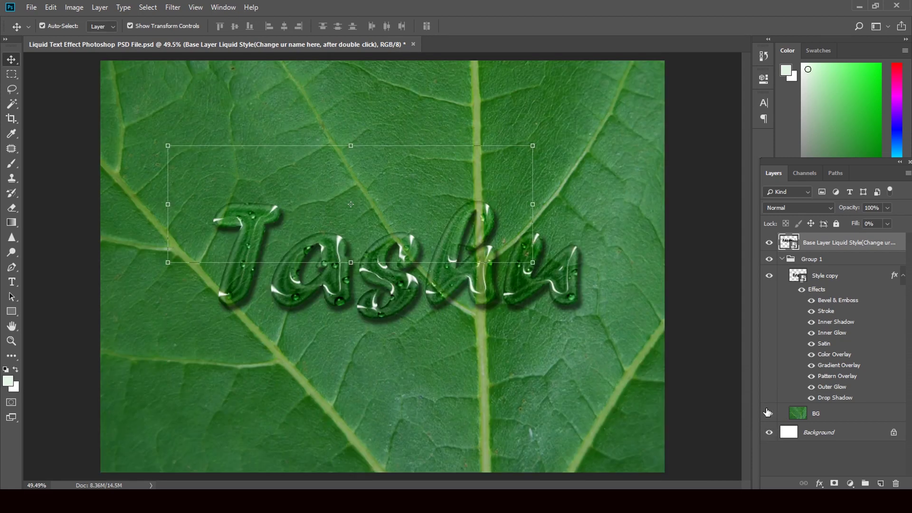
{"action": "left_click", "coordinate": [844, 301]}
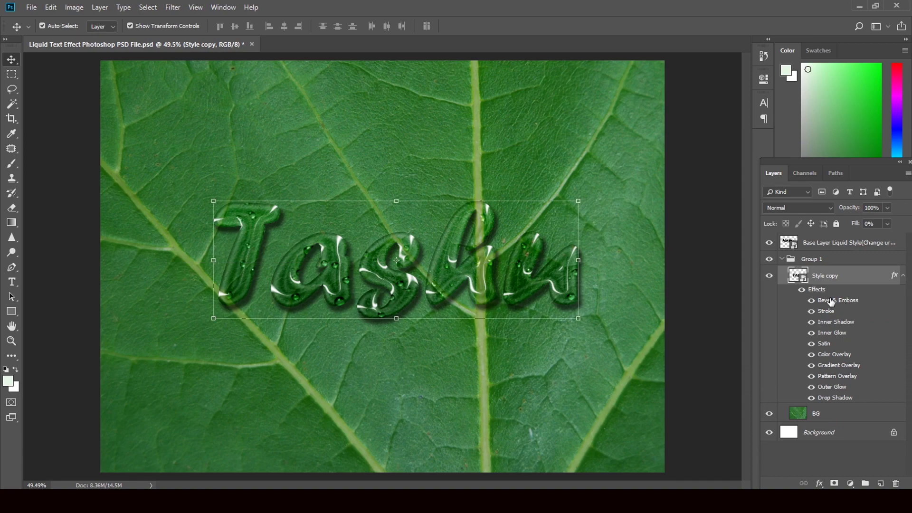
In Style copy's Bevel & Emboss, raise the bevel size to 79 and adjust Soften
{"action": "double_click", "coordinate": [894, 276]}
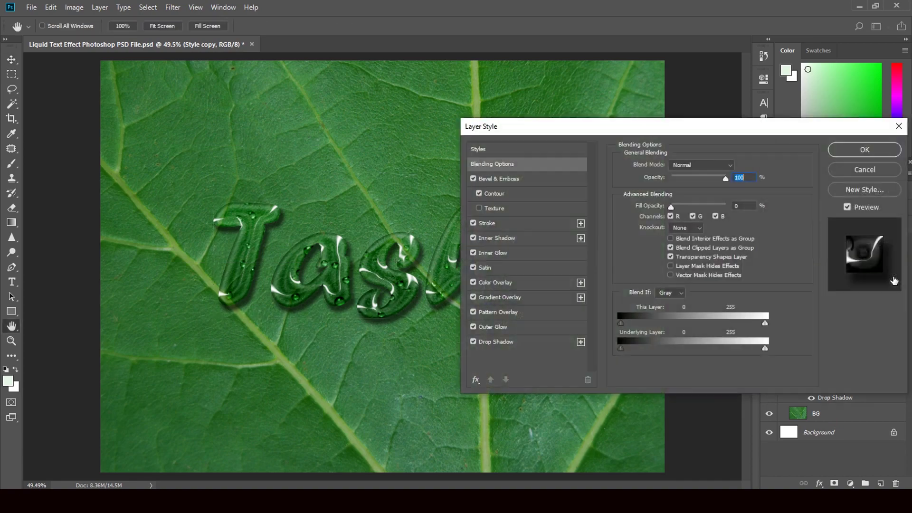
{"action": "left_click", "coordinate": [483, 179]}
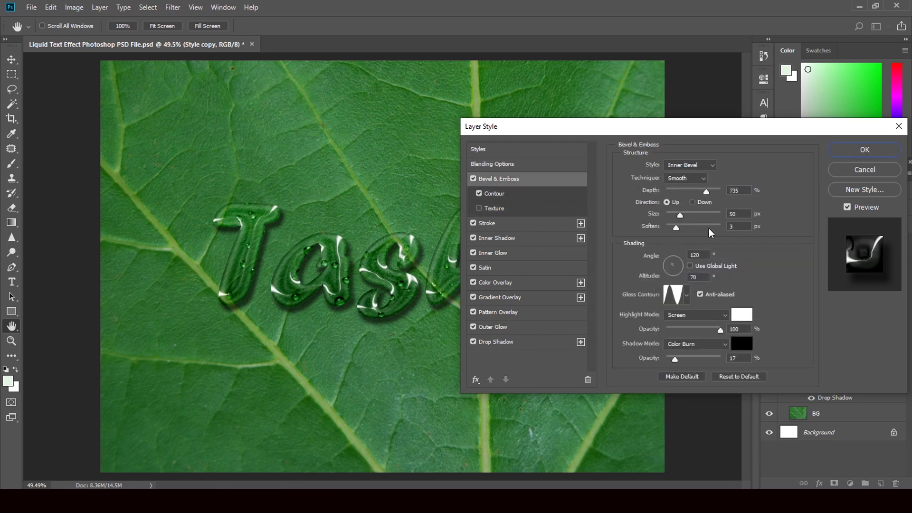
{"action": "left_click_drag", "start_coordinate": [680, 215], "coordinate": [686, 213]}
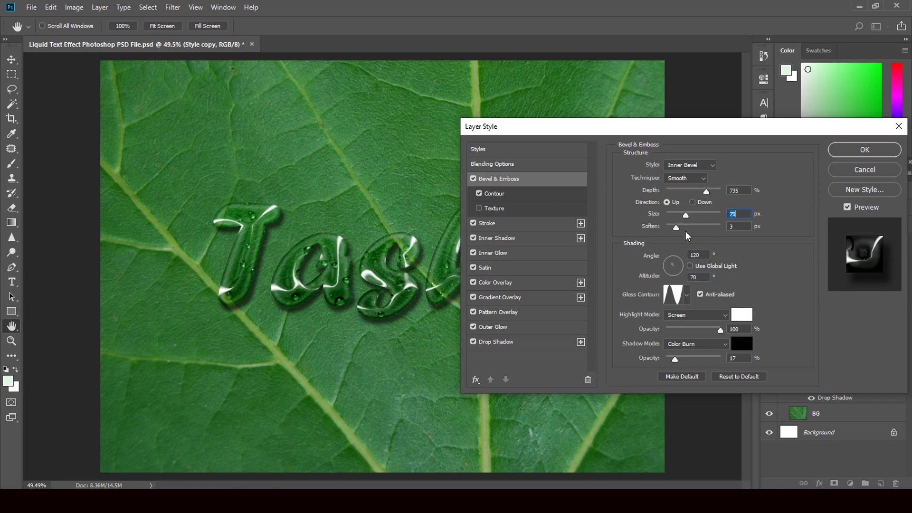
{"action": "mouse_move", "coordinate": [675, 227]}
{"action": "left_mouse_down"}
{"action": "mouse_move", "coordinate": [686, 228]}
{"action": "mouse_move", "coordinate": [672, 227]}
{"action": "left_mouse_up"}
Compare the gloss contour presets and settle on the sharp-peaked gloss contour
{"action": "left_click", "coordinate": [674, 297]}
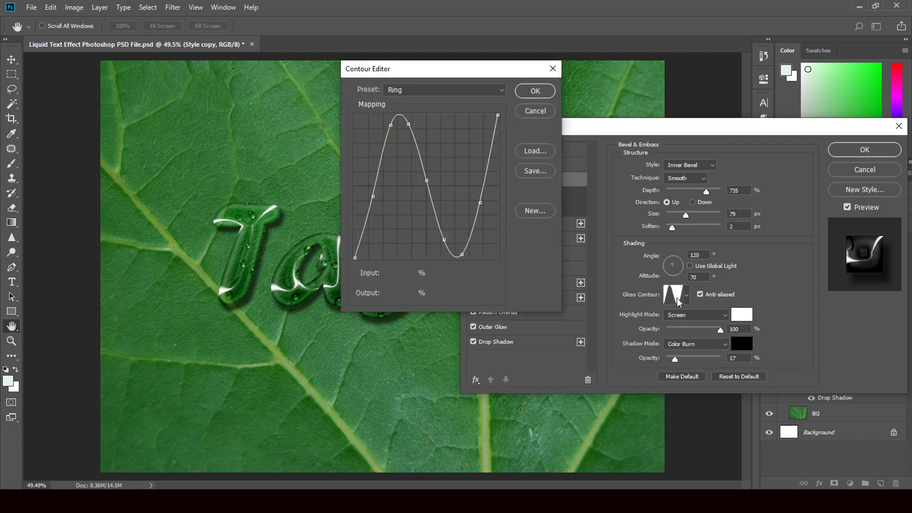
{"action": "left_click", "coordinate": [536, 112]}
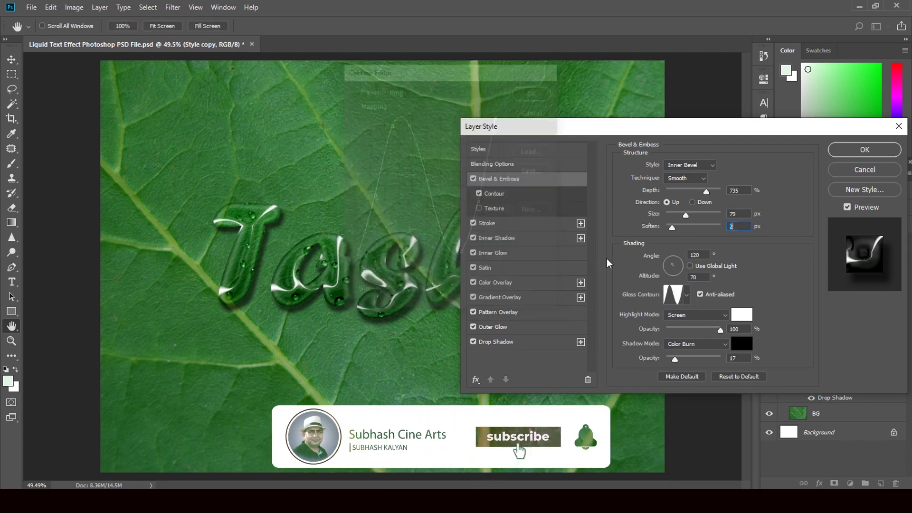
{"action": "left_click", "coordinate": [686, 295]}
{"action": "left_click", "coordinate": [618, 323]}
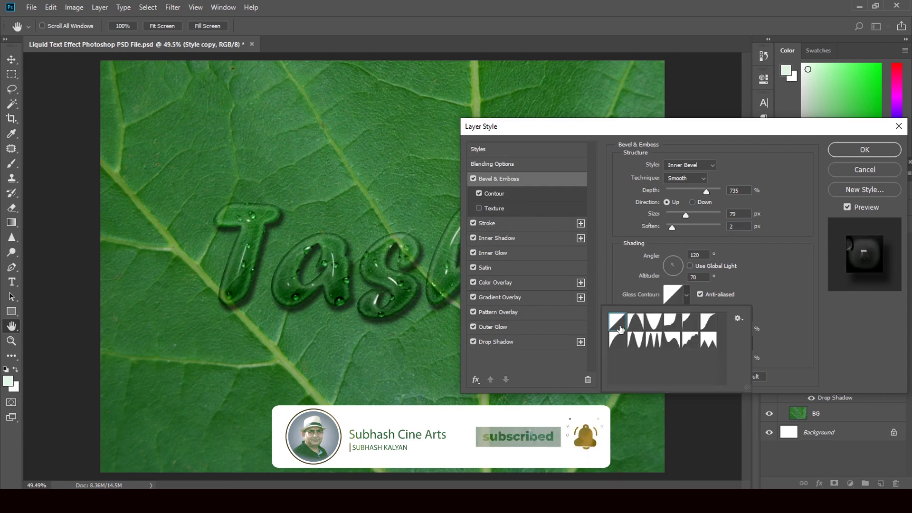
{"action": "left_click", "coordinate": [636, 322]}
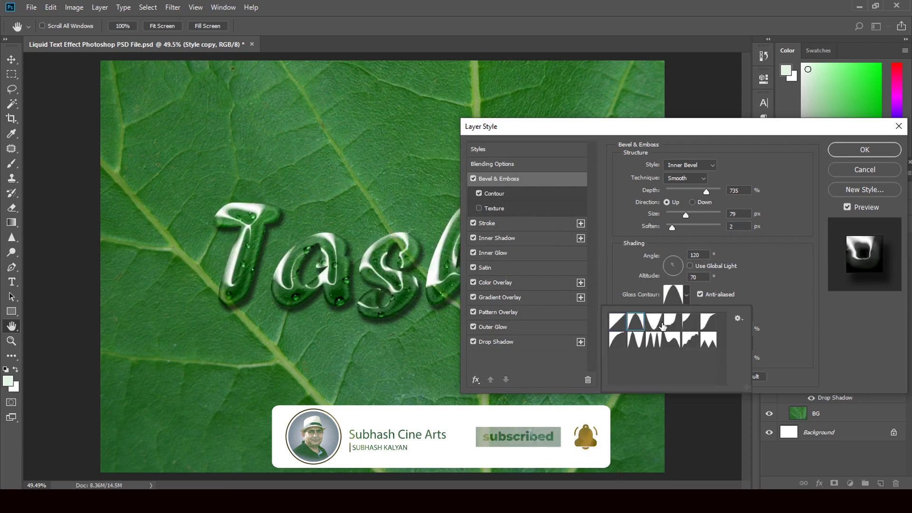
{"action": "left_click", "coordinate": [670, 322]}
{"action": "left_click", "coordinate": [690, 321]}
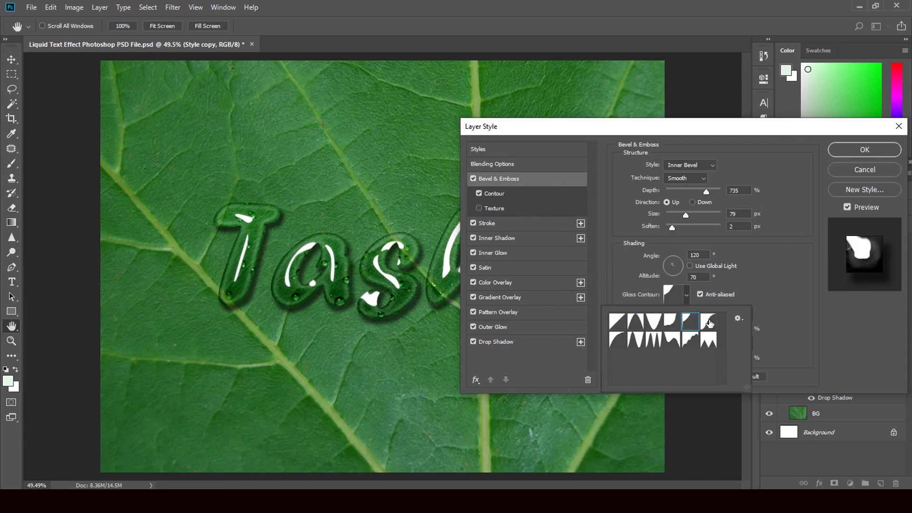
{"action": "left_click", "coordinate": [710, 323]}
{"action": "left_click", "coordinate": [616, 340]}
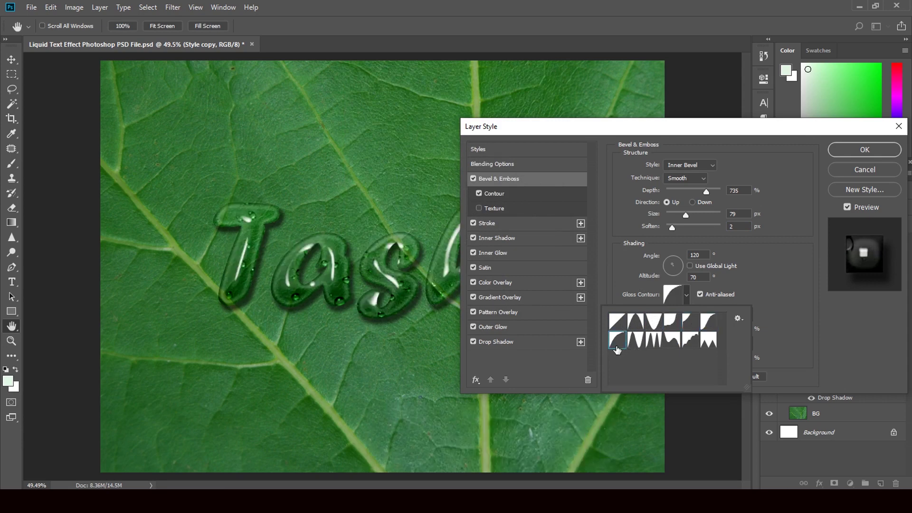
{"action": "left_click", "coordinate": [633, 342]}
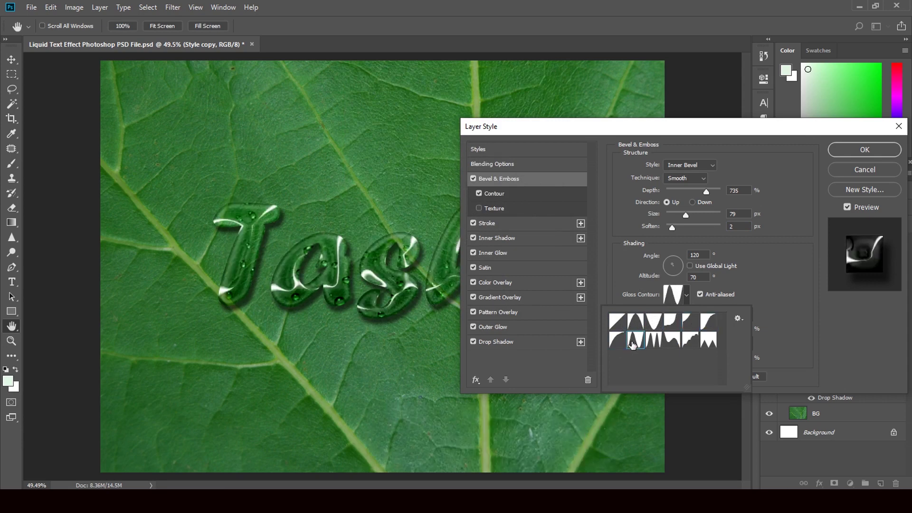
{"action": "left_click", "coordinate": [662, 342]}
{"action": "left_click", "coordinate": [672, 340]}
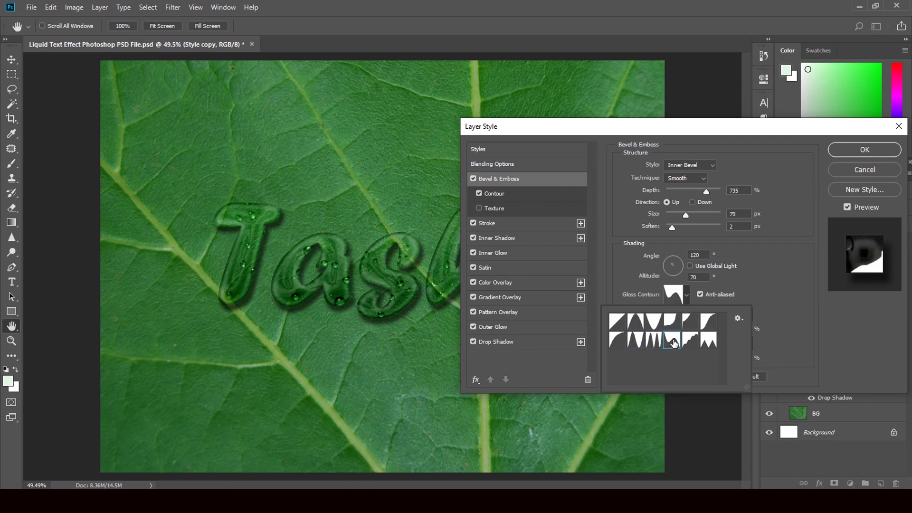
{"action": "left_click", "coordinate": [691, 341]}
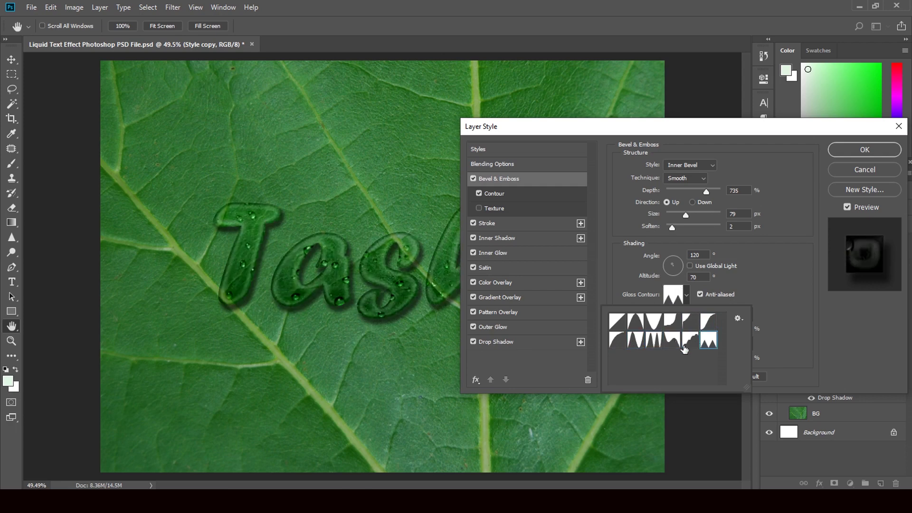
{"action": "left_click", "coordinate": [635, 341]}
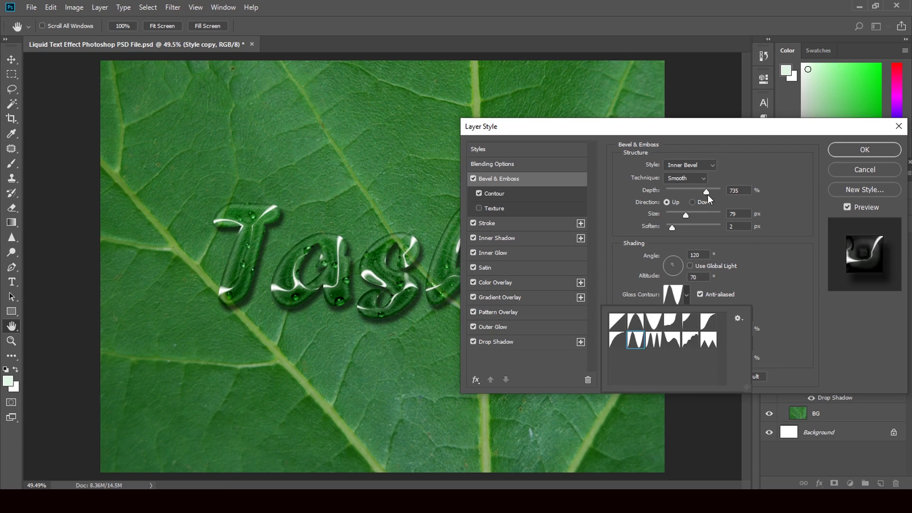
Lower the bevel depth to 428%, apply the style, and close the liquid template without saving
{"action": "left_click_drag", "start_coordinate": [706, 193], "coordinate": [689, 192]}
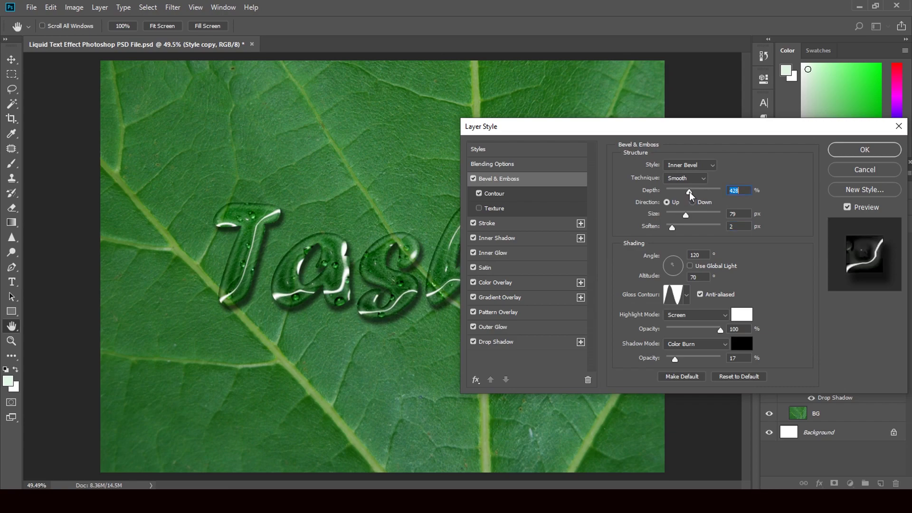
{"action": "left_click", "coordinate": [853, 156]}
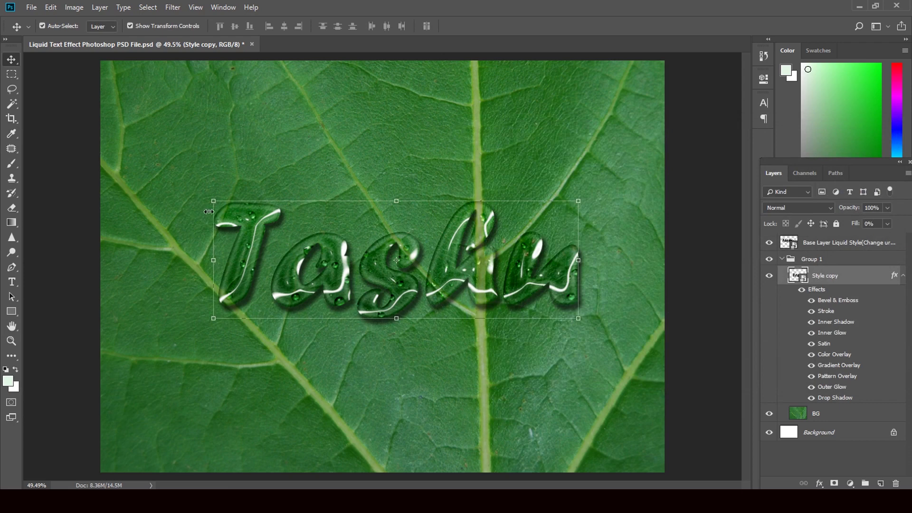
{"action": "left_click", "coordinate": [252, 44]}
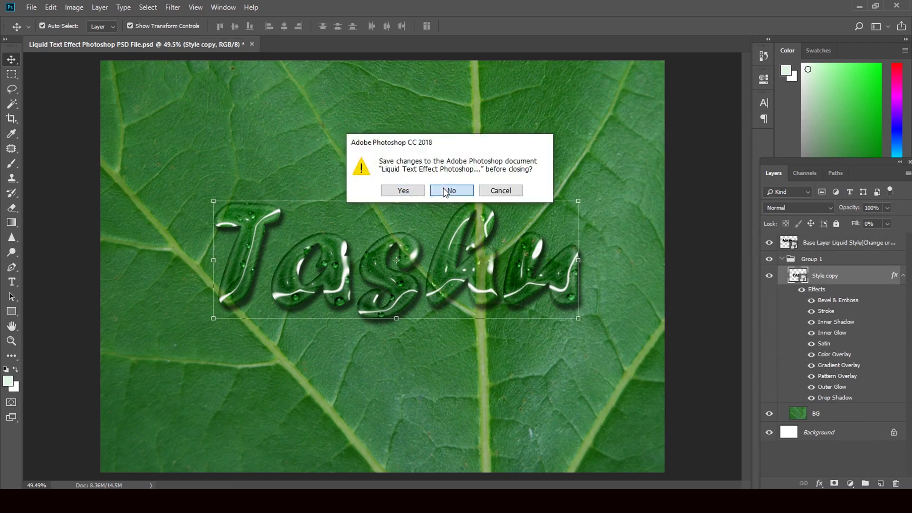
{"action": "left_click", "coordinate": [445, 187]}
Load the Latest Stone Text Effect PSD from Downloads and open its YOUR TEXT HERE smart object
{"action": "left_click", "coordinate": [860, 7]}
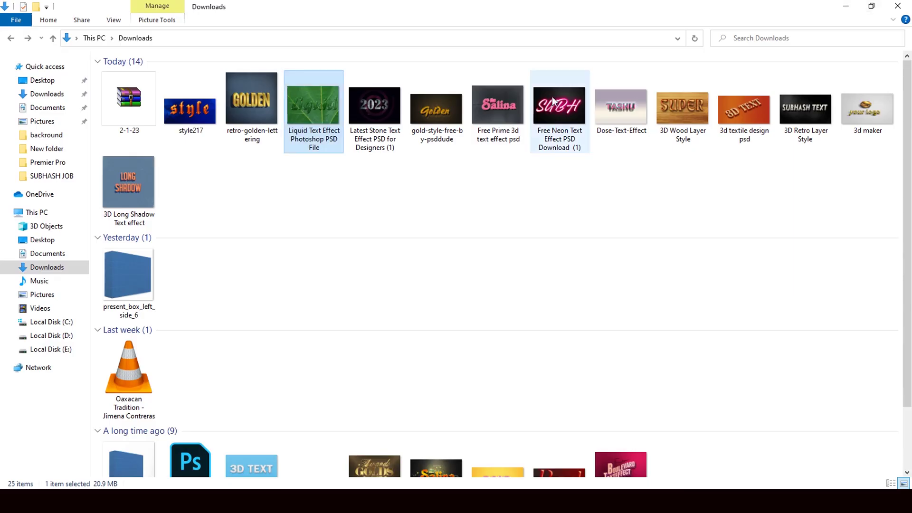
{"action": "left_click_drag", "start_coordinate": [375, 114], "coordinate": [411, 302]}
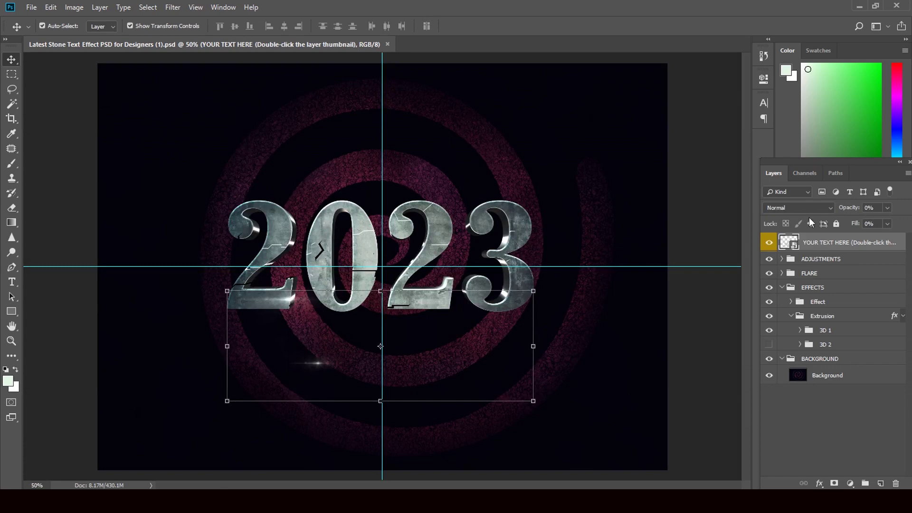
{"action": "double_click", "coordinate": [790, 245]}
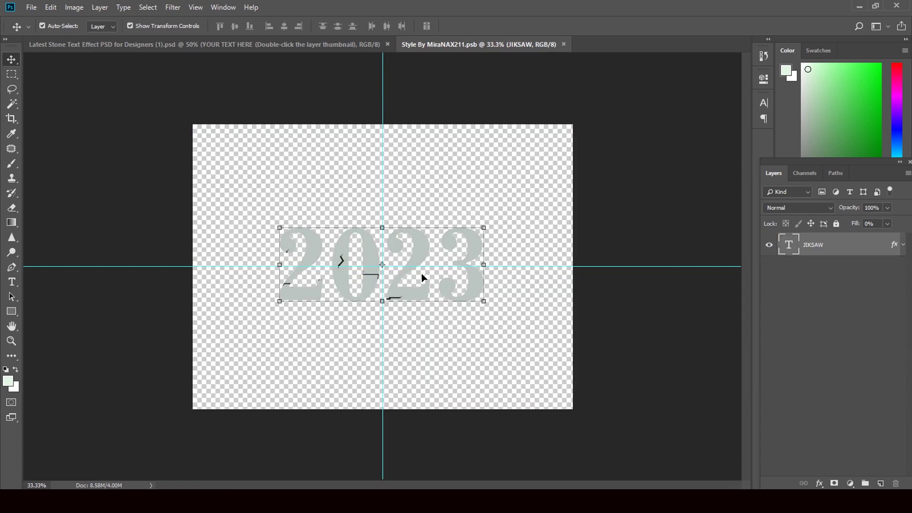
Replace the 2023 text on the JIKSAW layer with 'Subh'
{"action": "double_click", "coordinate": [790, 252]}
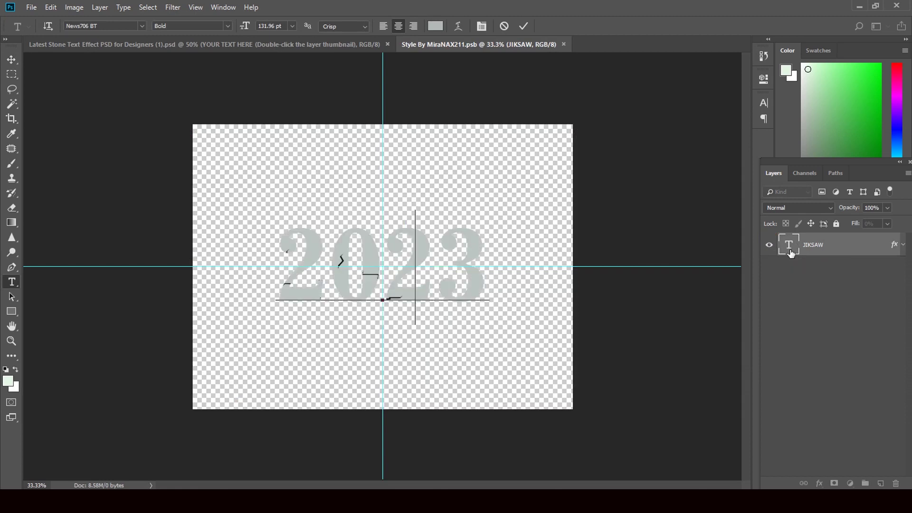
{"action": "type", "text": "Subh"}
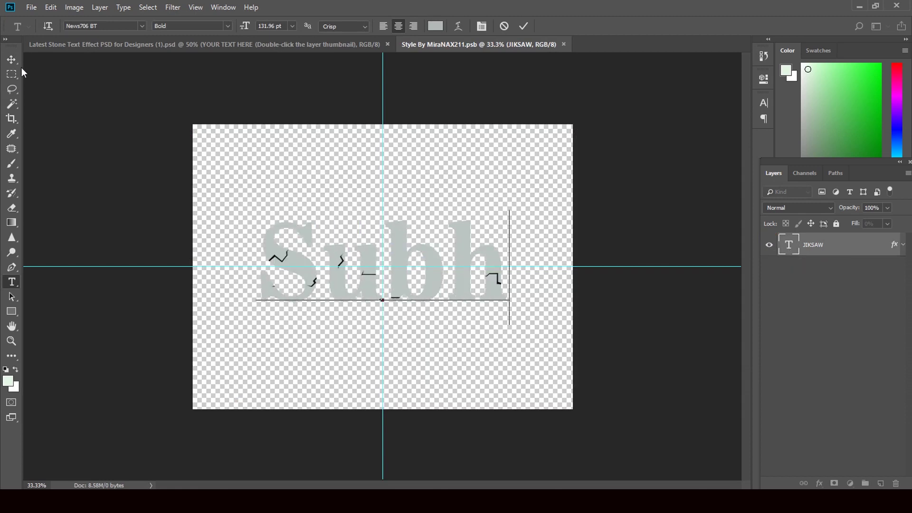
{"action": "left_click", "coordinate": [11, 60]}
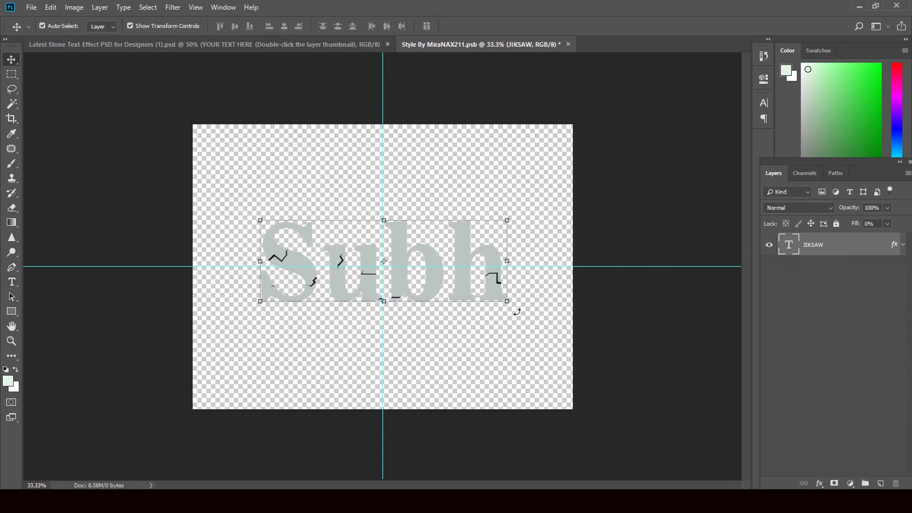
Free Transform Subh to 115.30% by 125.79%, apply it, and close the smart object
{"action": "left_click_drag", "start_coordinate": [507, 302], "coordinate": [517, 306]}
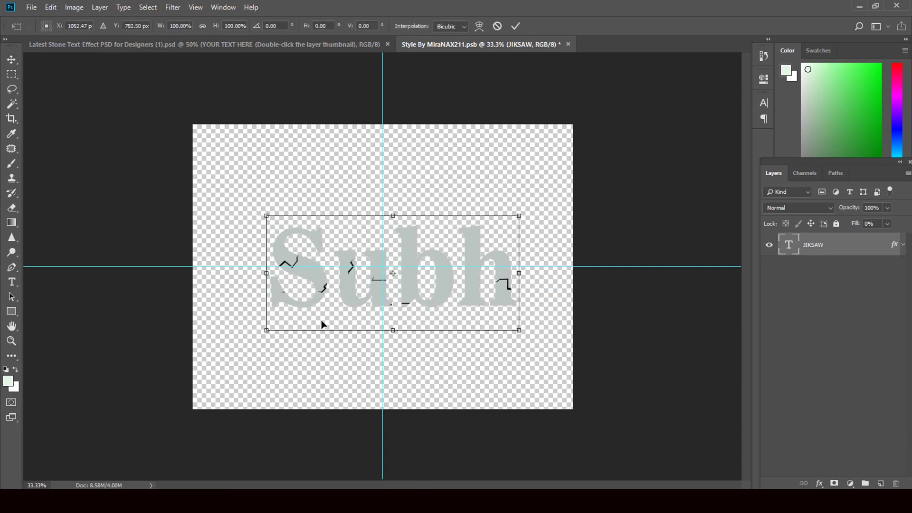
{"action": "left_click_drag", "start_coordinate": [265, 330], "coordinate": [236, 343]}
{"action": "left_click_drag", "start_coordinate": [517, 217], "coordinate": [525, 201]}
{"action": "left_click", "coordinate": [12, 60]}
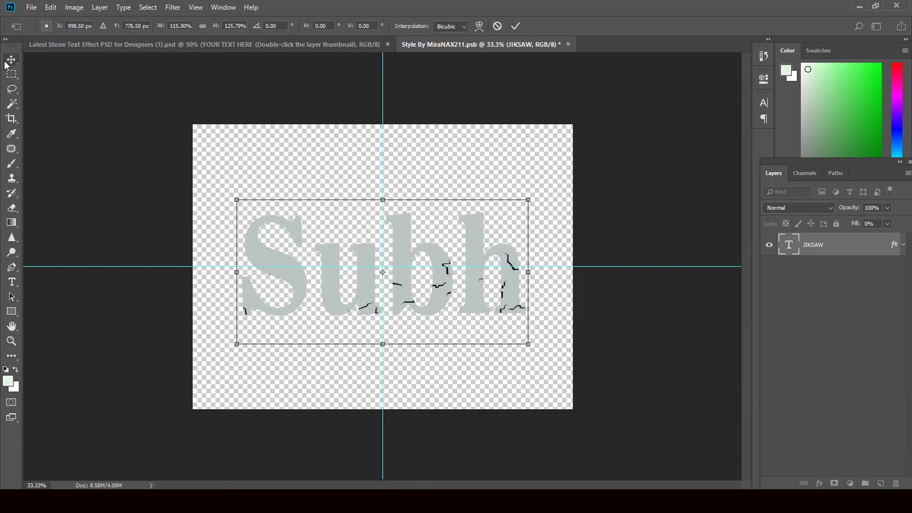
{"action": "left_click", "coordinate": [415, 190]}
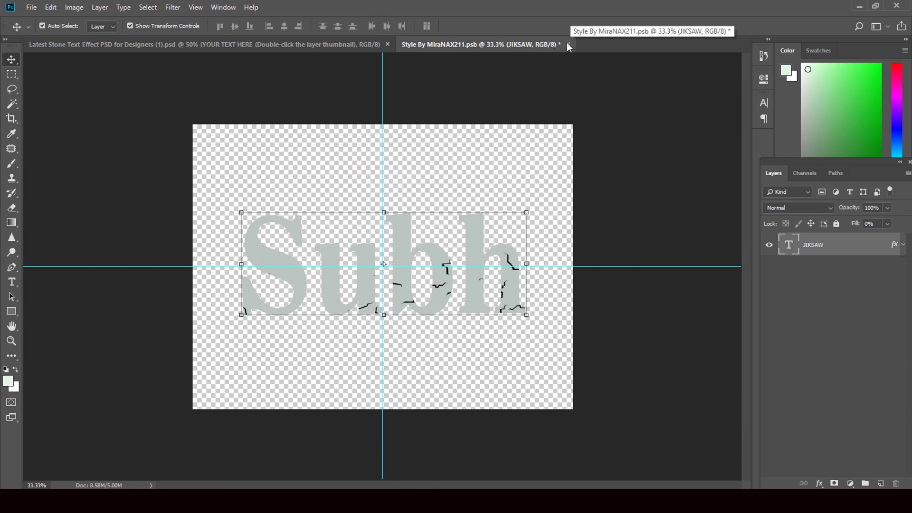
{"action": "left_click", "coordinate": [568, 44]}
Save the smart object and return to the stone design showing Subh in cracked stone
{"action": "left_click", "coordinate": [405, 191]}
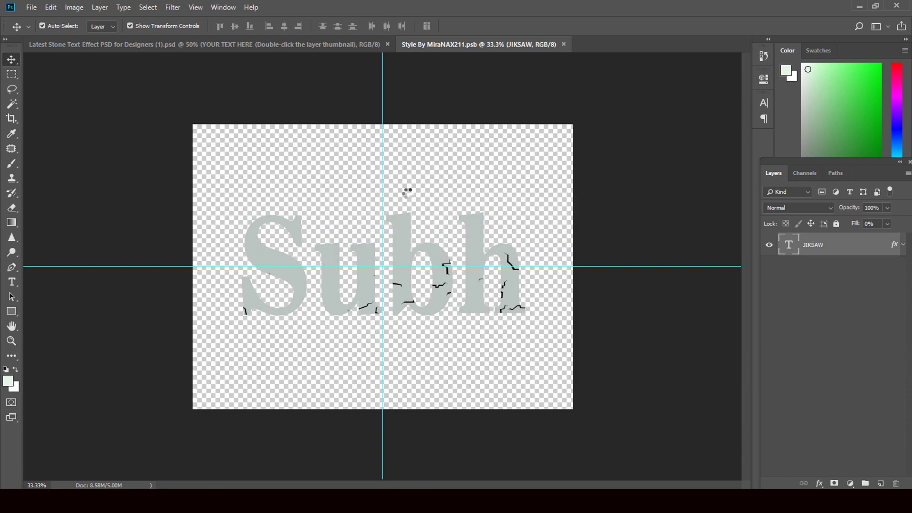
{"action": "key", "text": "ctrl+w"}
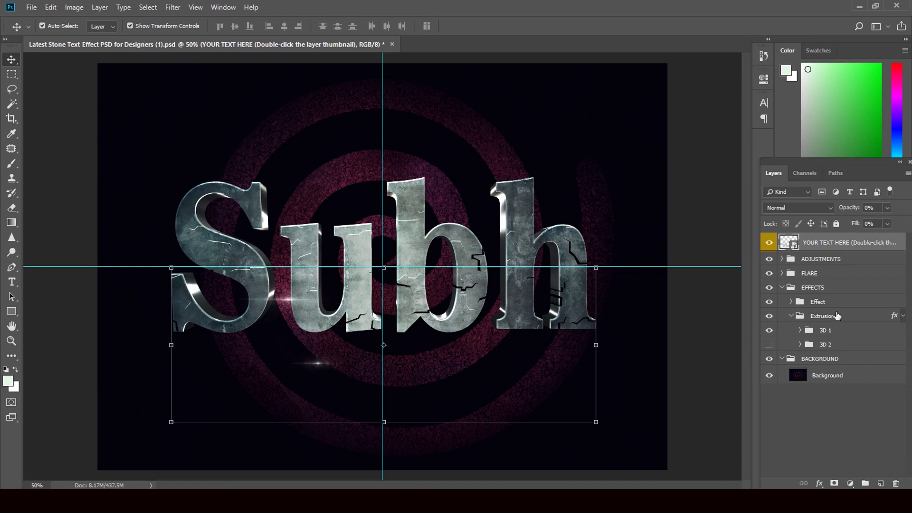
Expand the Effect group and turn off Satin on the first Style By HyperPix layer
{"action": "left_click", "coordinate": [791, 303]}
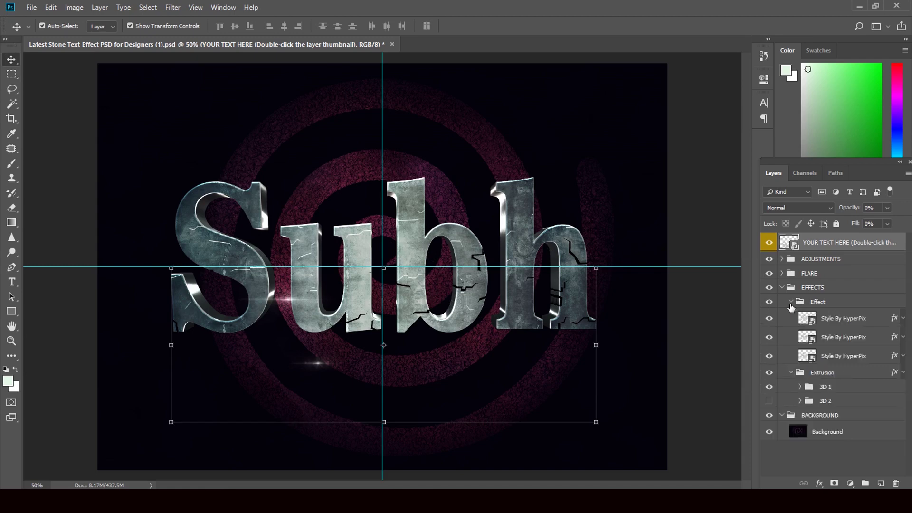
{"action": "left_click", "coordinate": [895, 323]}
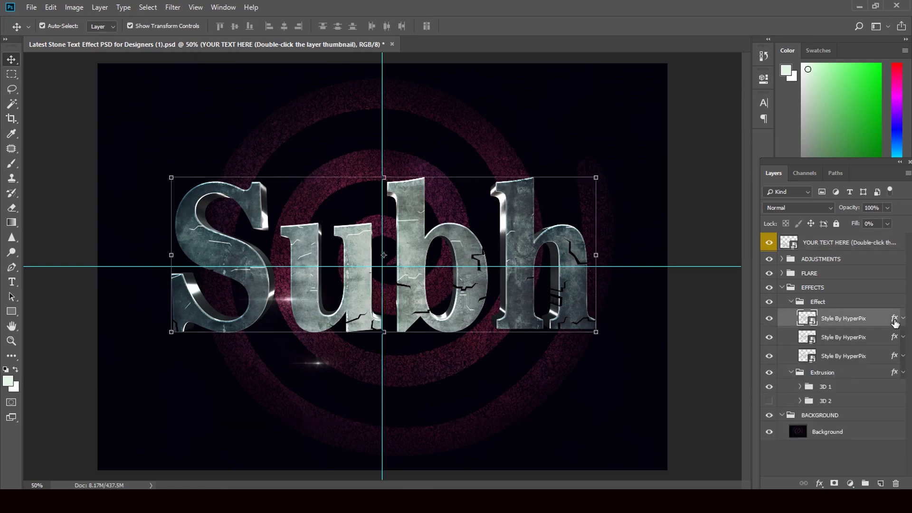
{"action": "double_click", "coordinate": [894, 322]}
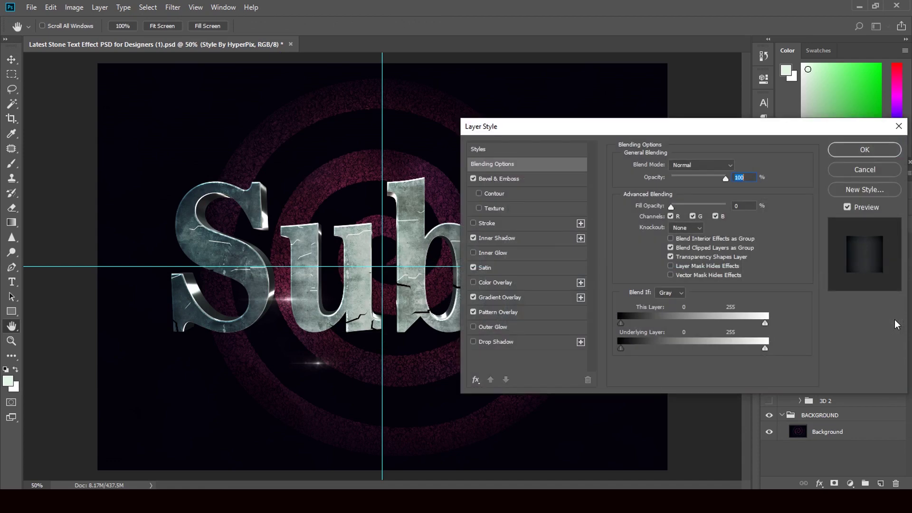
{"action": "left_click", "coordinate": [474, 267]}
Try a 542% bevel depth and a different gloss contour, then cancel the style changes
{"action": "left_click", "coordinate": [505, 179]}
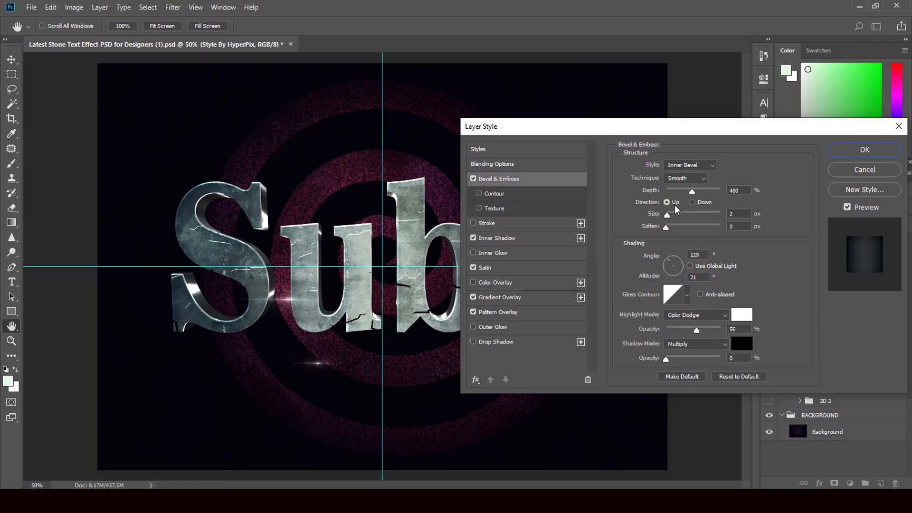
{"action": "left_click_drag", "start_coordinate": [711, 190], "coordinate": [690, 230]}
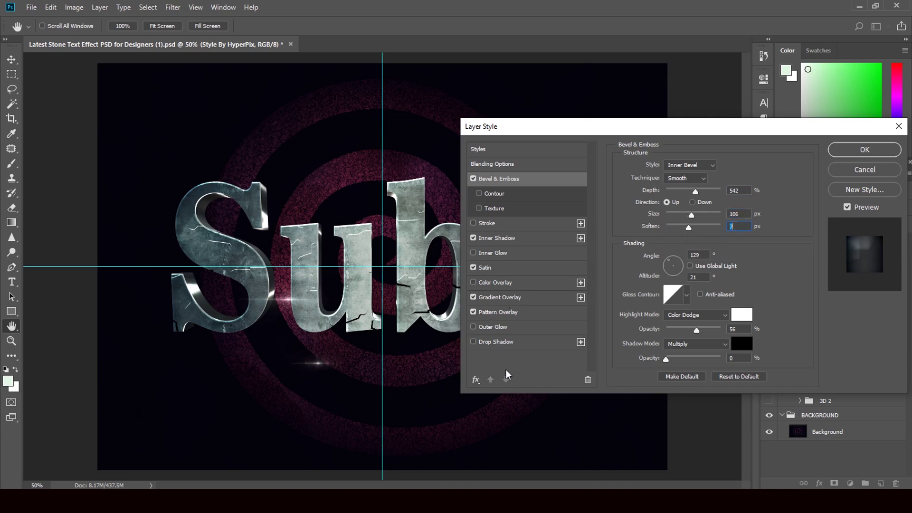
{"action": "left_click", "coordinate": [686, 295]}
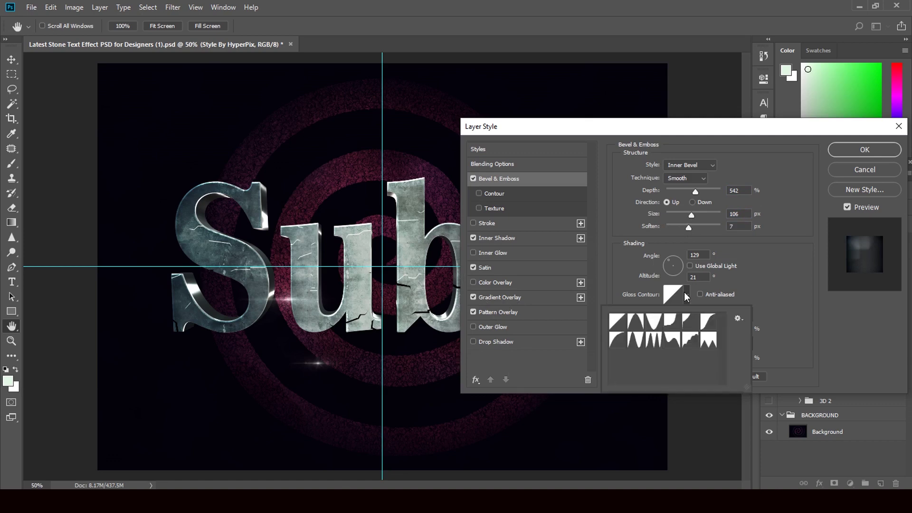
{"action": "left_click", "coordinate": [614, 340]}
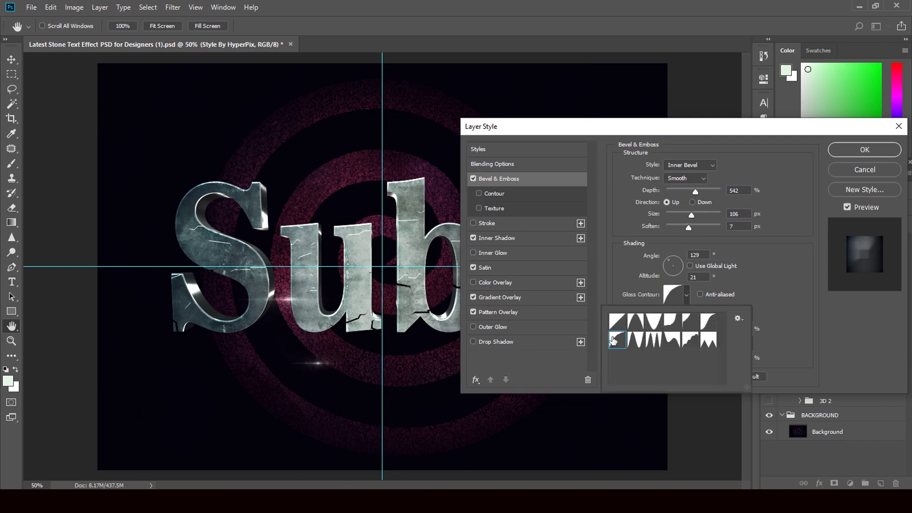
{"action": "left_click", "coordinate": [857, 160]}
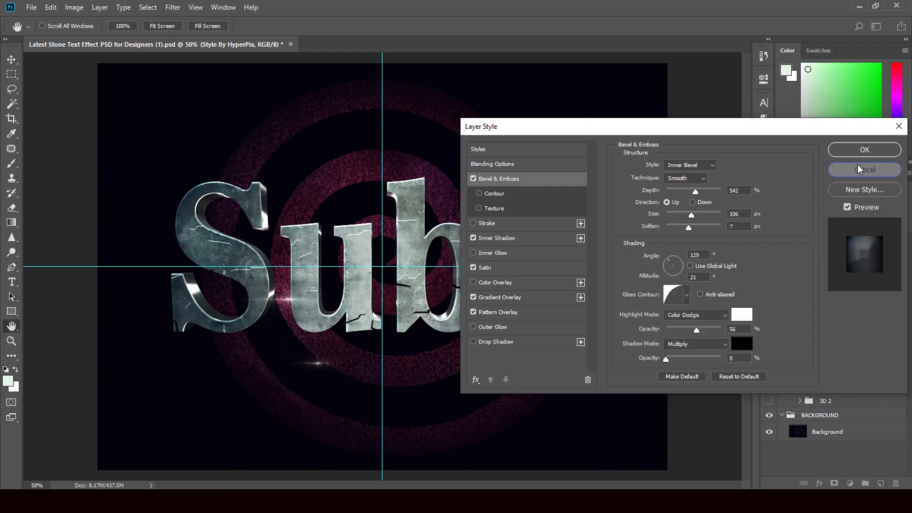
{"action": "left_click", "coordinate": [855, 174]}
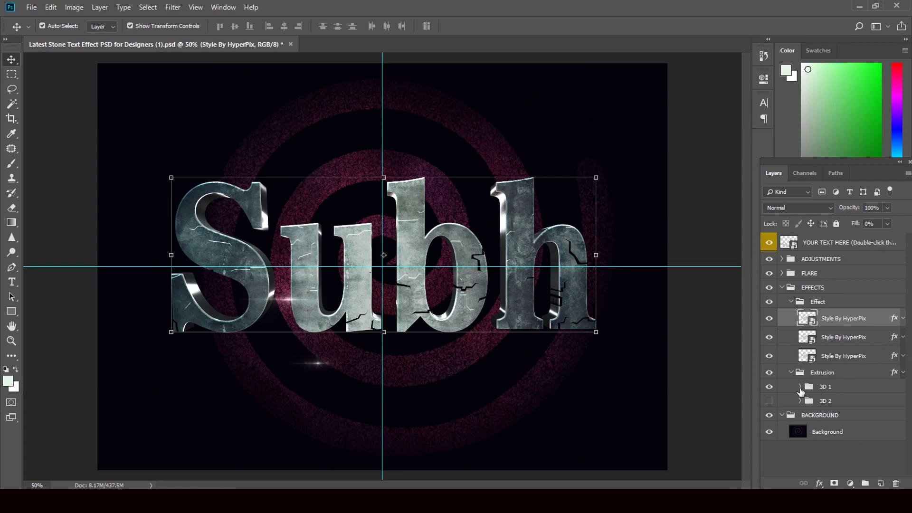
Expand 3D 1, try enabling Contour with a new preset on its first Style By HyperPix layer, then cancel
{"action": "left_click", "coordinate": [800, 387]}
{"action": "left_click", "coordinate": [895, 404]}
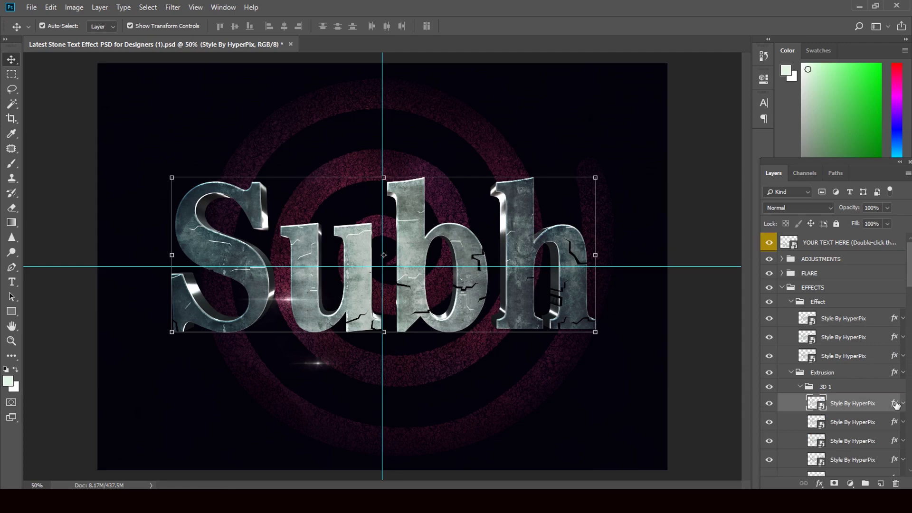
{"action": "double_click", "coordinate": [895, 403]}
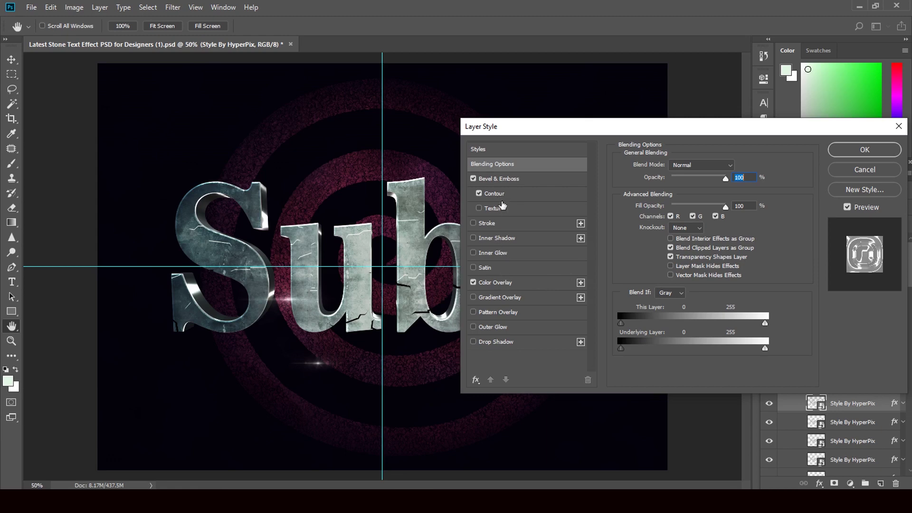
{"action": "left_click", "coordinate": [501, 194]}
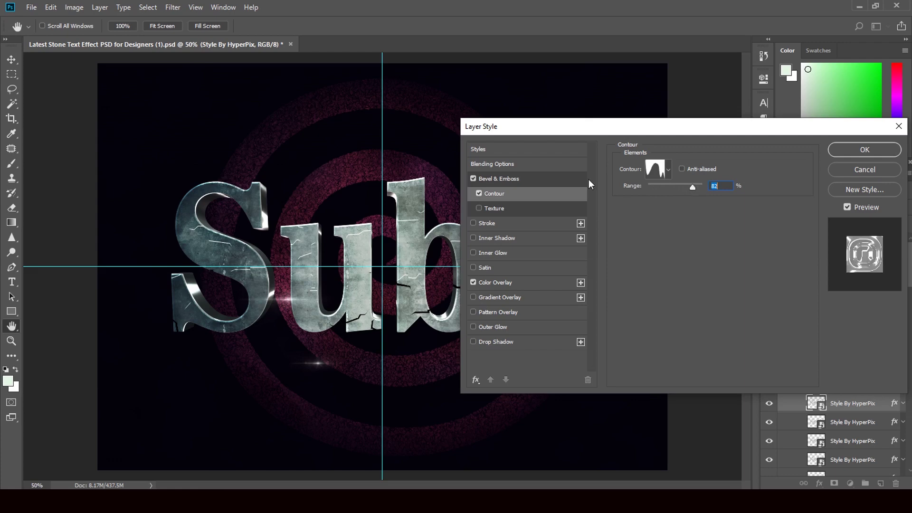
{"action": "left_click", "coordinate": [667, 170]}
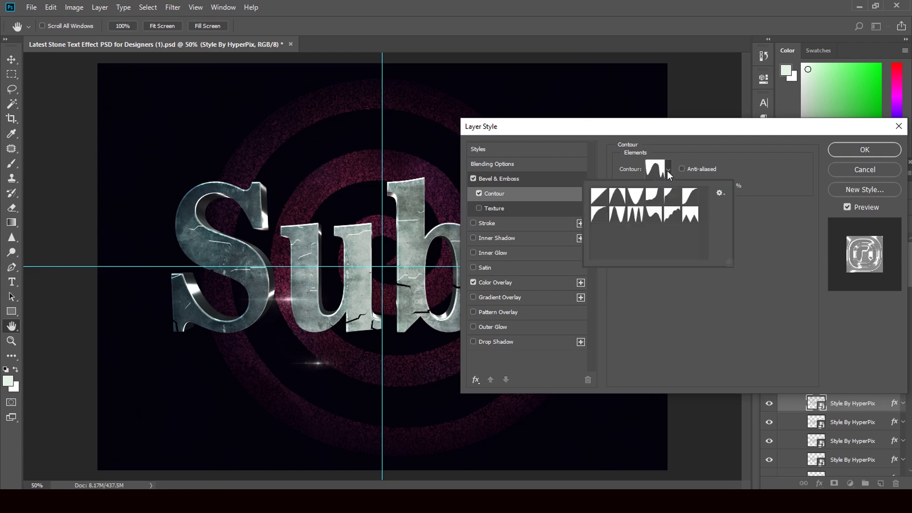
{"action": "left_click", "coordinate": [617, 215]}
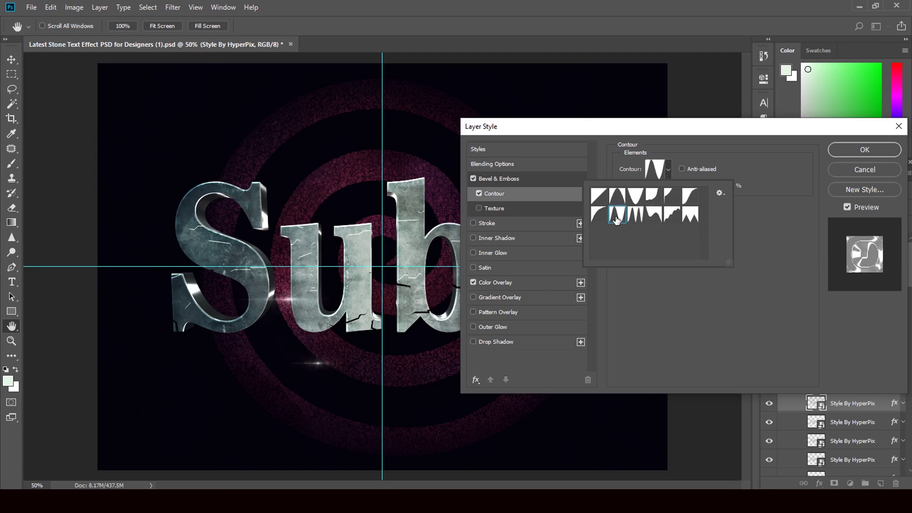
{"action": "left_click", "coordinate": [850, 176]}
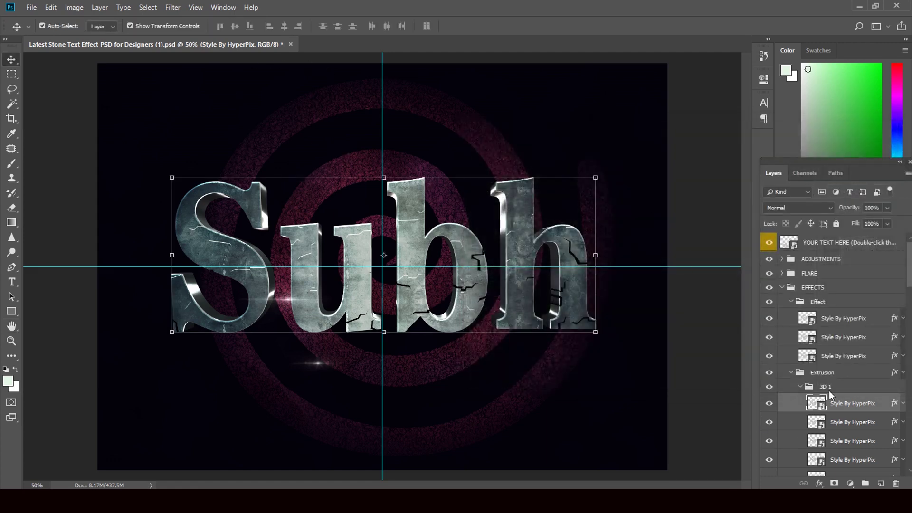
Scroll the Layers panel and close the stone text design document
{"action": "scroll", "coordinate": [904, 308], "scroll_direction": "down", "scroll_amount": 5}
{"action": "left_click_drag", "start_coordinate": [909, 421], "coordinate": [909, 440]}
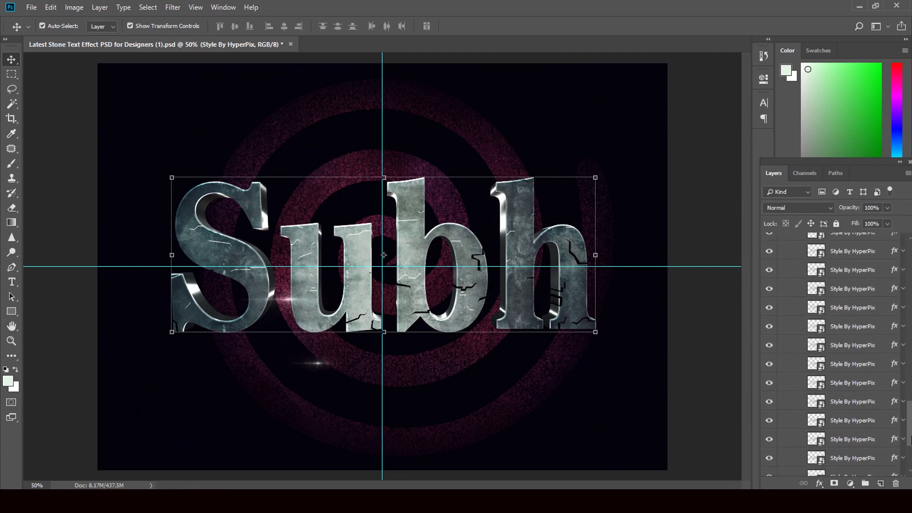
{"action": "left_click", "coordinate": [290, 45]}
Discard the stone design and open gold-style-free-by-psddude from Downloads in Photoshop
{"action": "left_click", "coordinate": [453, 186]}
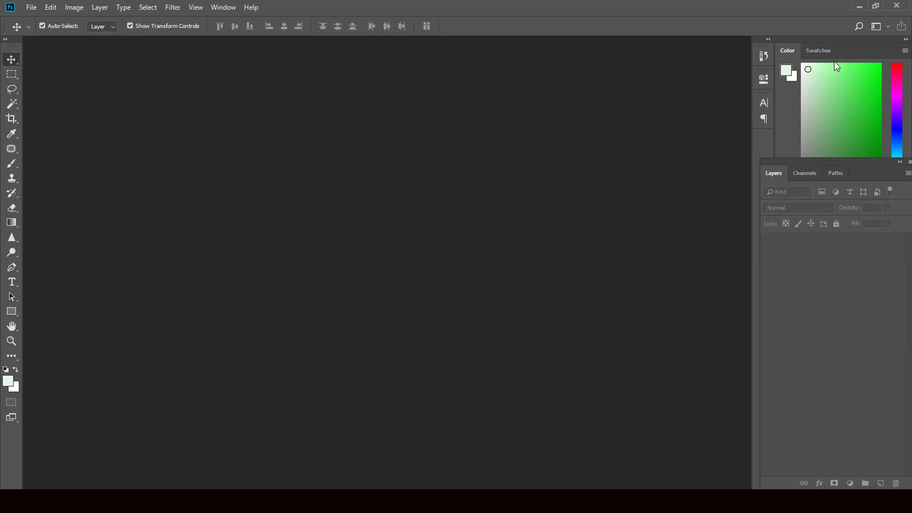
{"action": "left_click", "coordinate": [861, 6]}
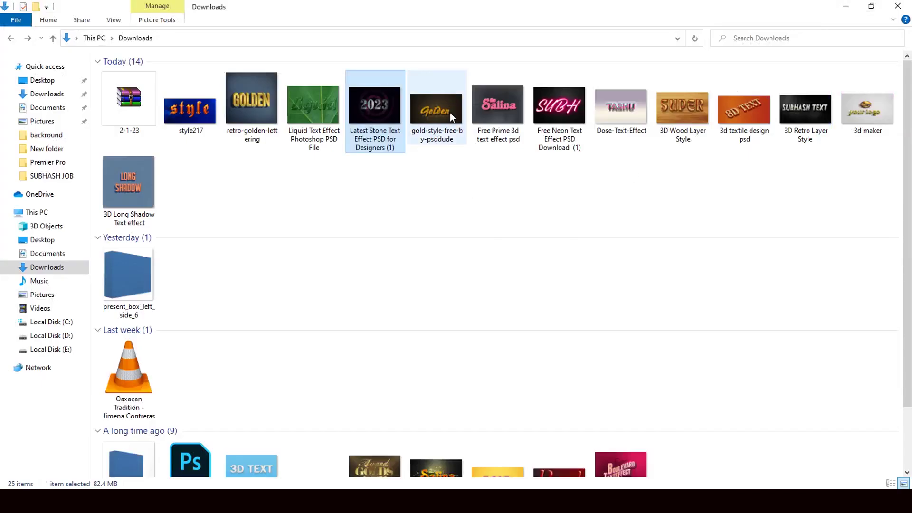
{"action": "left_click", "coordinate": [446, 126]}
{"action": "left_click_drag", "start_coordinate": [446, 123], "coordinate": [432, 309]}
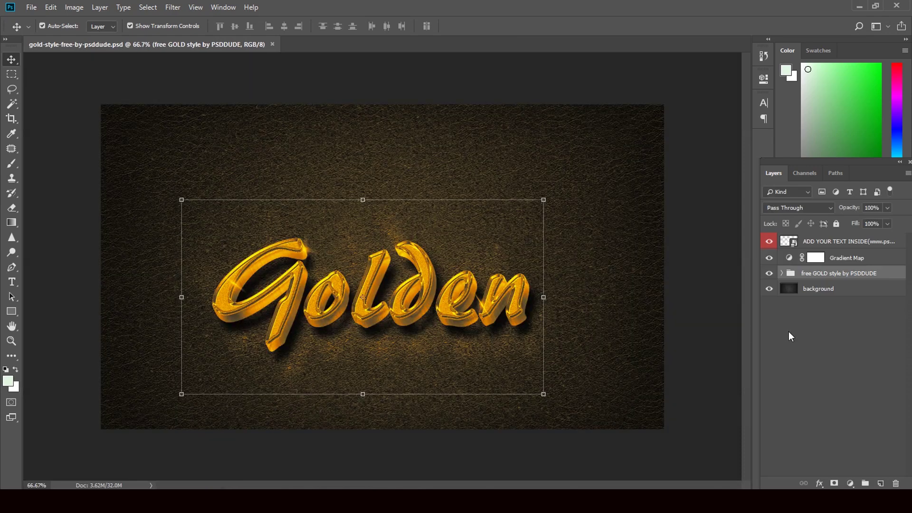
Retype the glitter11221.psb smart object text as 'Golden' and save it
{"action": "double_click", "coordinate": [794, 244]}
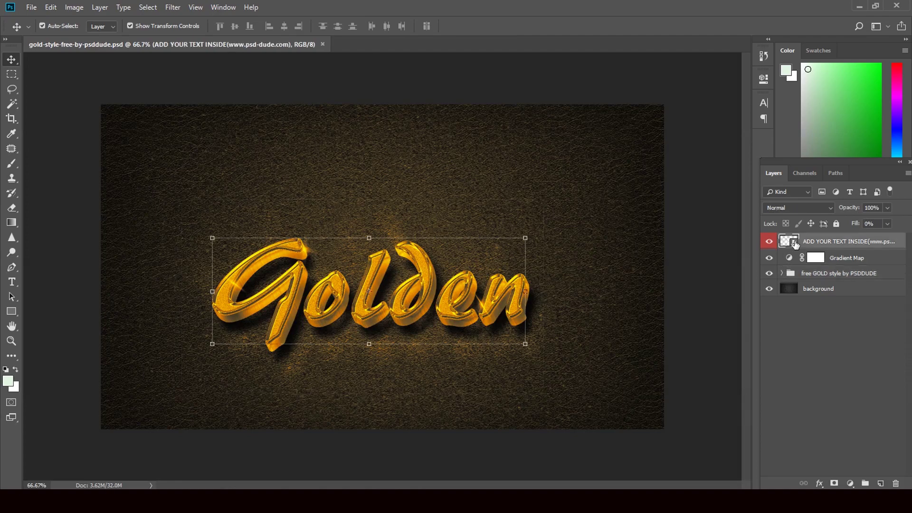
{"action": "double_click", "coordinate": [789, 242]}
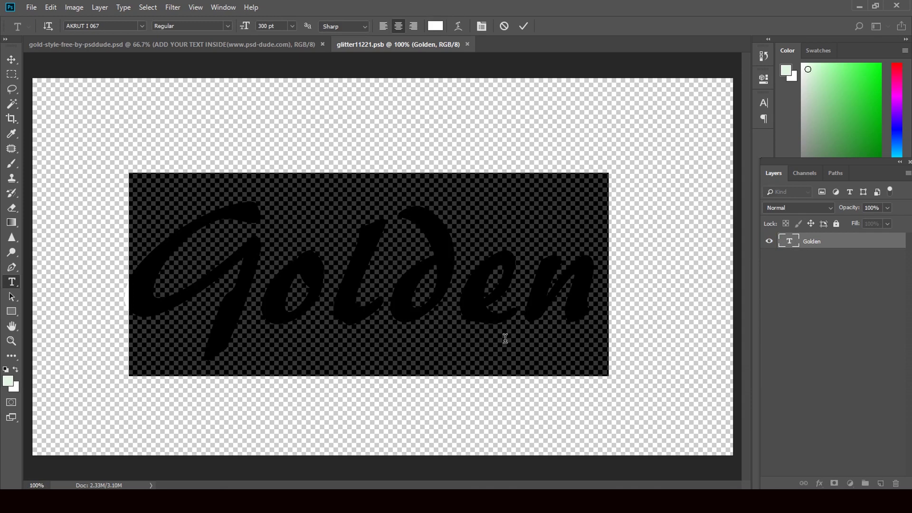
{"action": "type", "text": "Golde"}
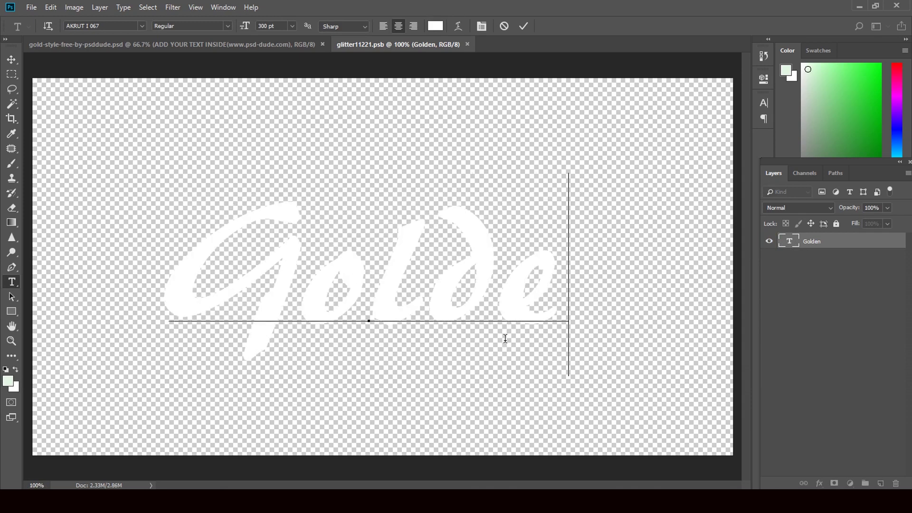
{"action": "type", "text": "n"}
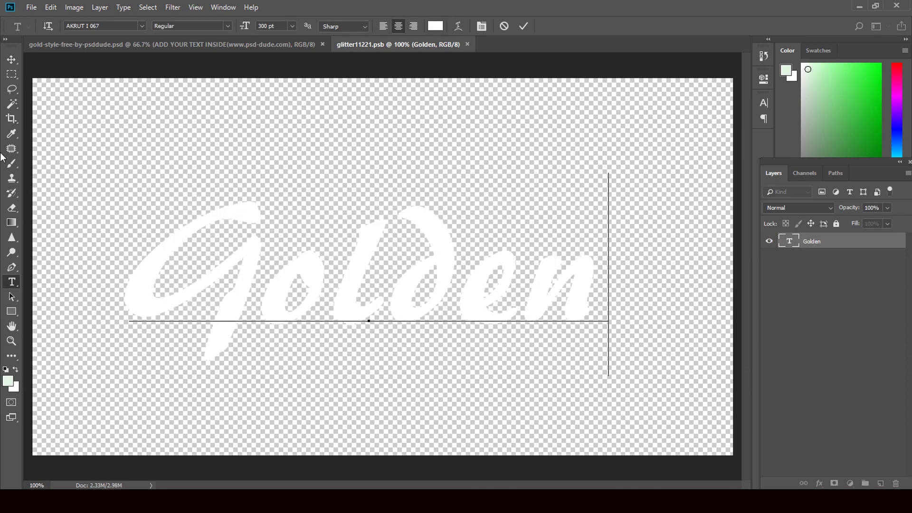
{"action": "left_click", "coordinate": [11, 59]}
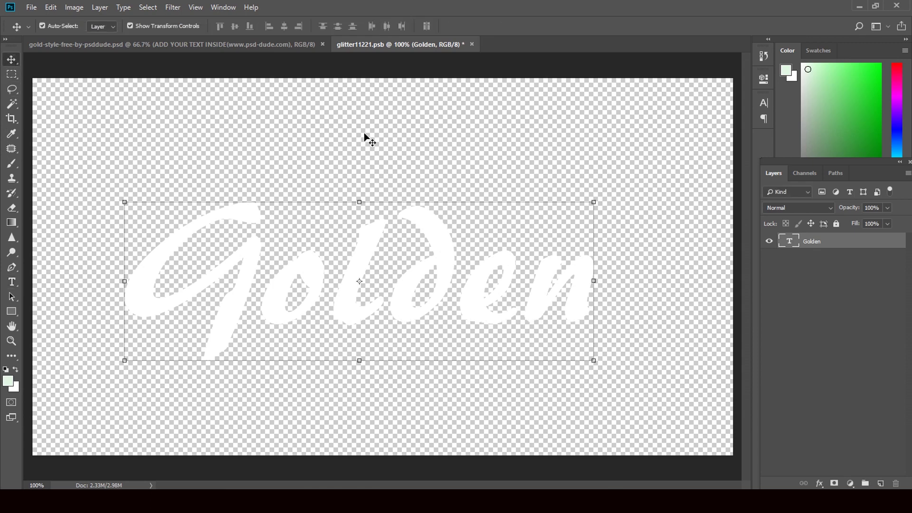
{"action": "left_click", "coordinate": [472, 43]}
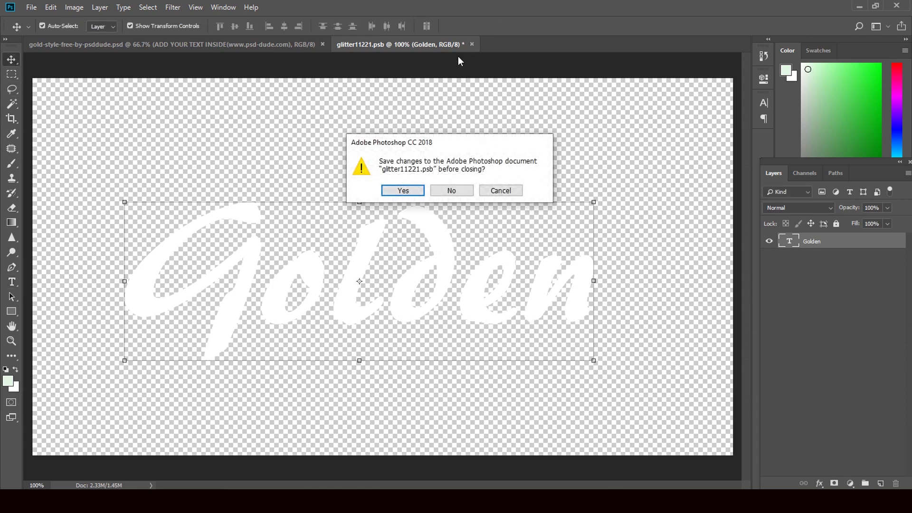
{"action": "left_click", "coordinate": [403, 190]}
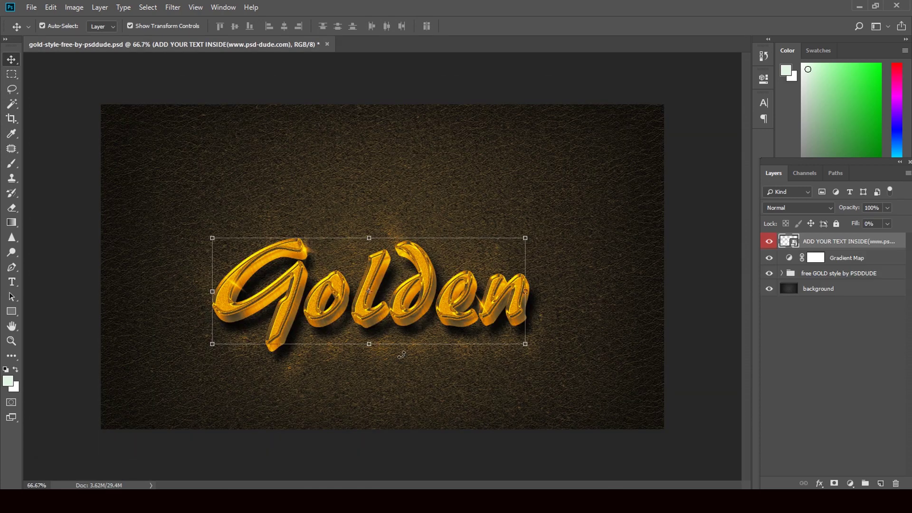
Expand the gold style group and toggle the free gold style layer's visibility
{"action": "left_click", "coordinate": [781, 273]}
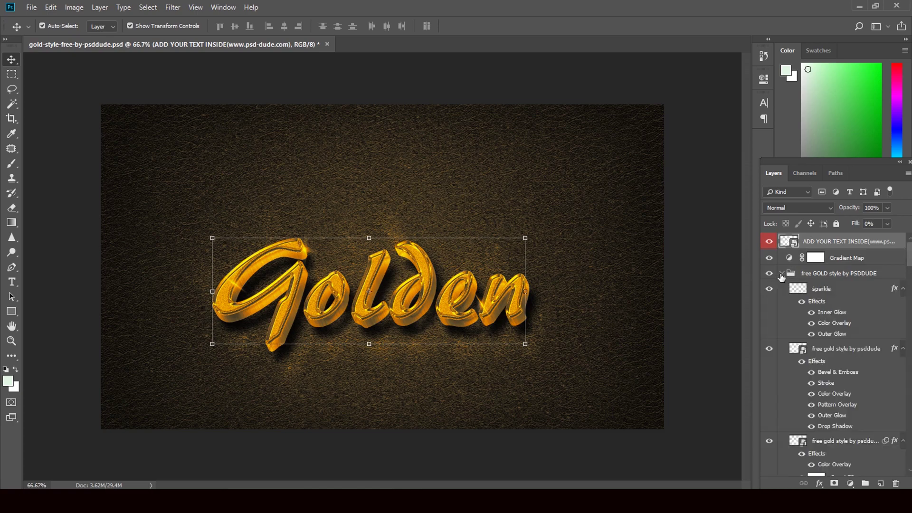
{"action": "left_click", "coordinate": [769, 350]}
{"action": "left_click", "coordinate": [769, 349]}
Try raising the gold layer's Bevel & Emboss size to 87 px, then undo it
{"action": "left_click", "coordinate": [895, 350]}
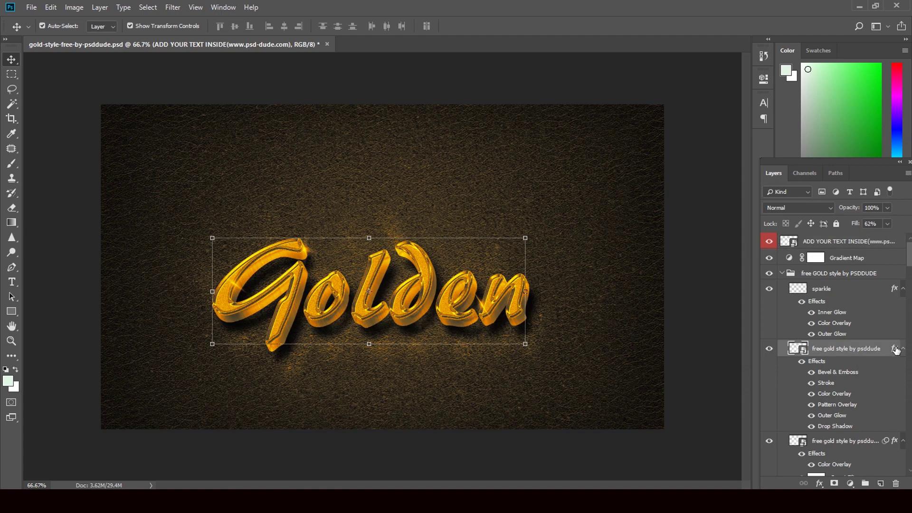
{"action": "double_click", "coordinate": [895, 350]}
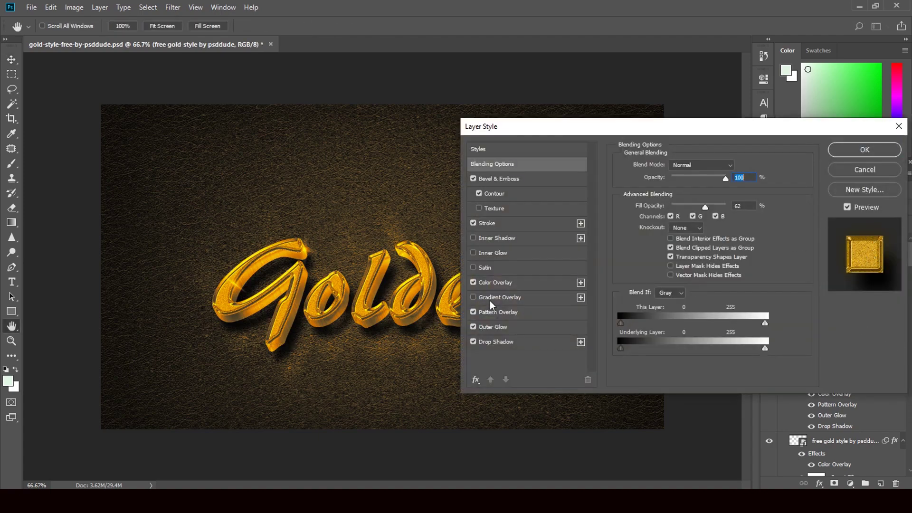
{"action": "left_click", "coordinate": [519, 177]}
{"action": "left_click_drag", "start_coordinate": [671, 216], "coordinate": [689, 215]}
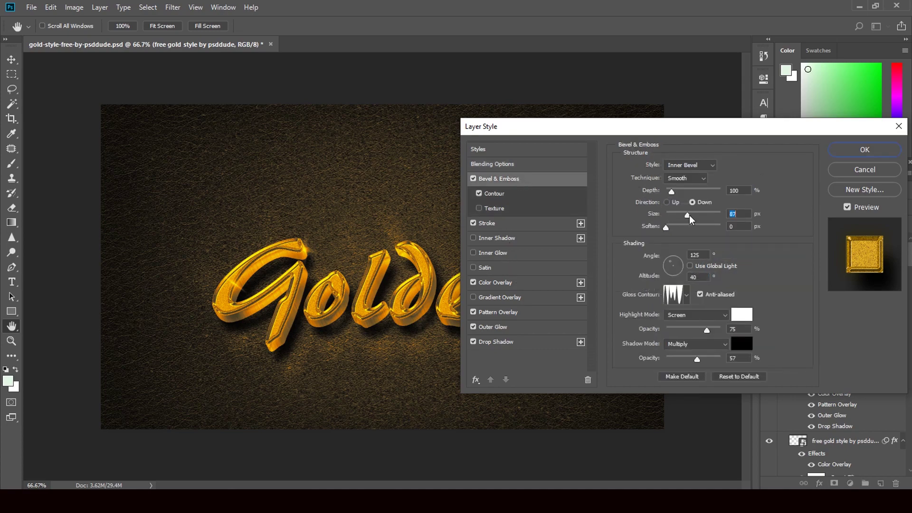
{"action": "left_click_drag", "start_coordinate": [689, 215], "coordinate": [684, 216]}
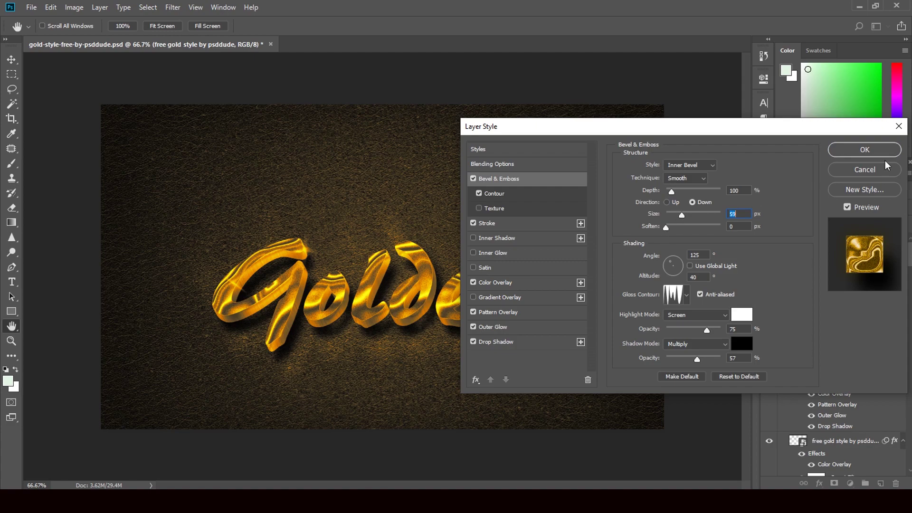
{"action": "left_click", "coordinate": [871, 152]}
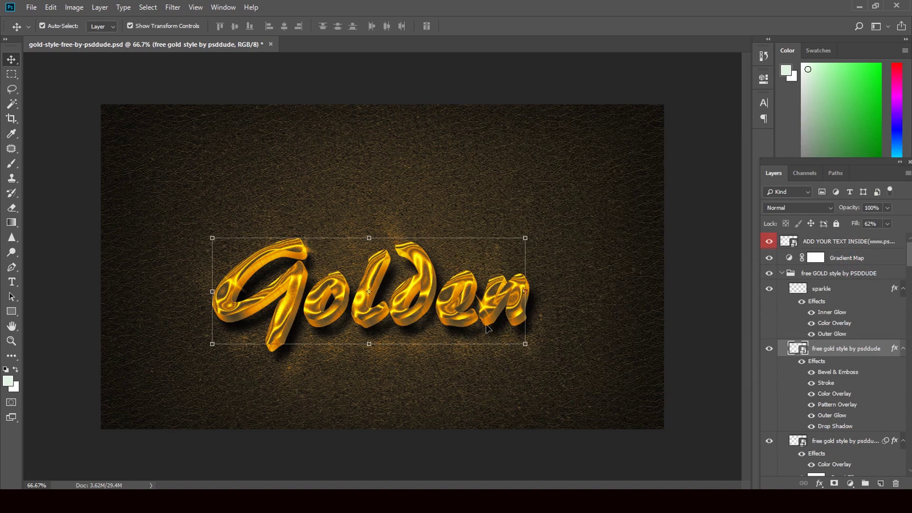
{"action": "key", "text": "ctrl"}
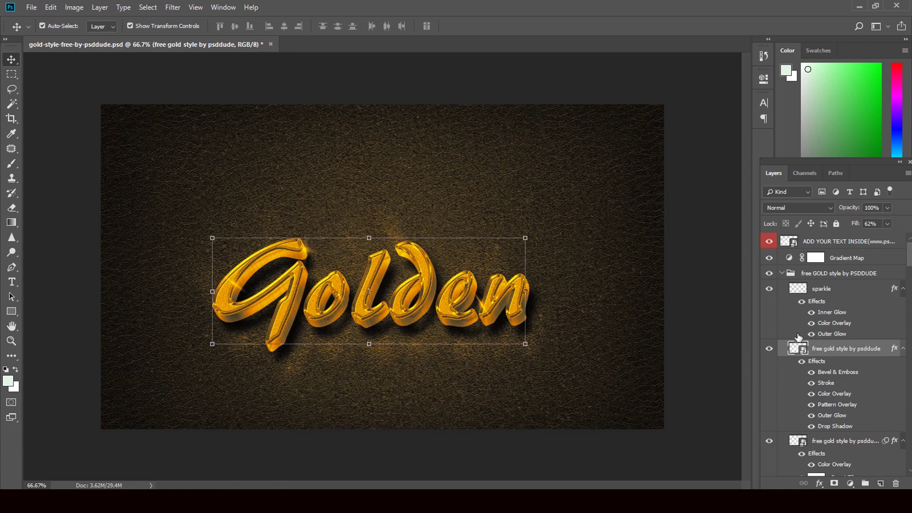
Toggle the sparkle layer, close the gold template without saving, and minimize Photoshop
{"action": "left_click", "coordinate": [769, 288]}
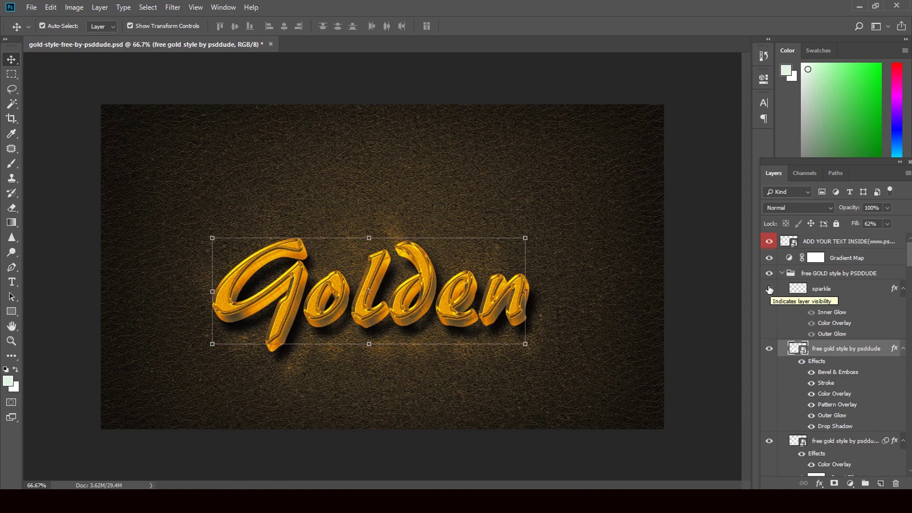
{"action": "left_click", "coordinate": [769, 289]}
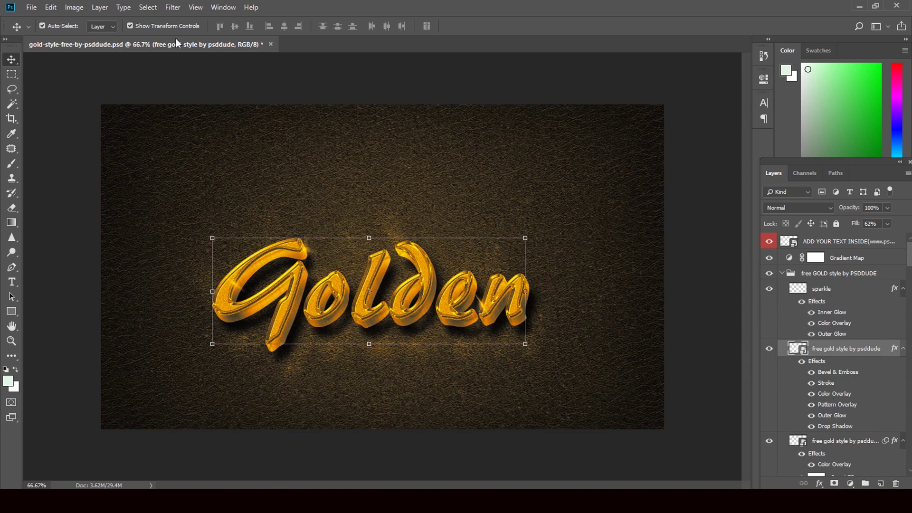
{"action": "left_click", "coordinate": [270, 44]}
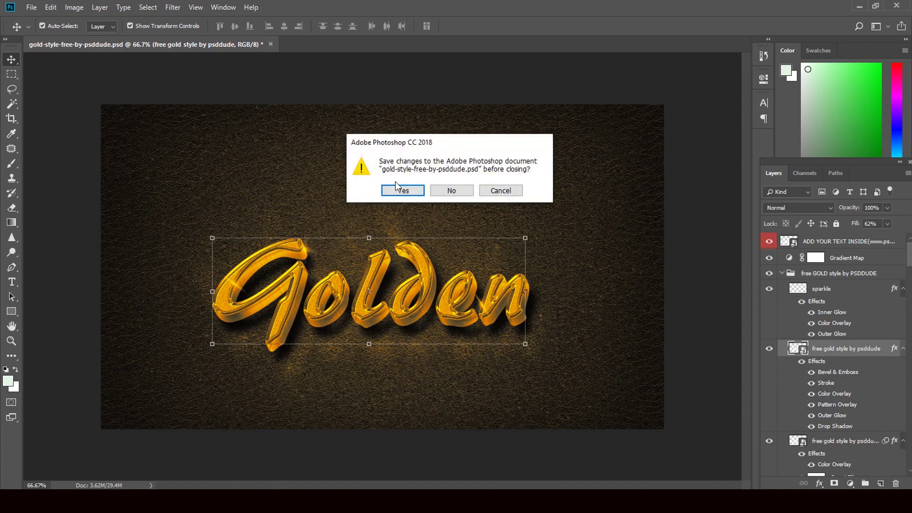
{"action": "left_click", "coordinate": [445, 190]}
{"action": "left_click", "coordinate": [854, 7]}
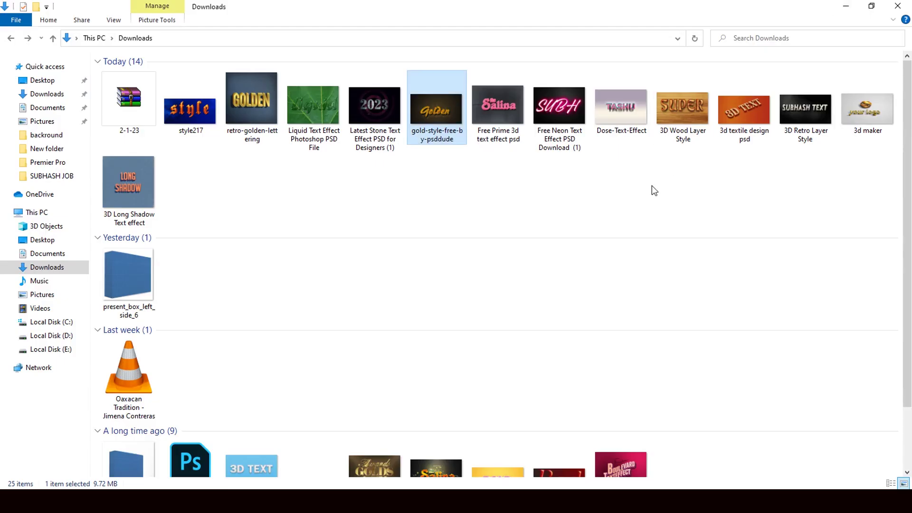
Drag Dose-Text-Effect.psd from Downloads into Photoshop to open the TASHU 3D template
{"action": "left_click_drag", "start_coordinate": [626, 108], "coordinate": [466, 321]}
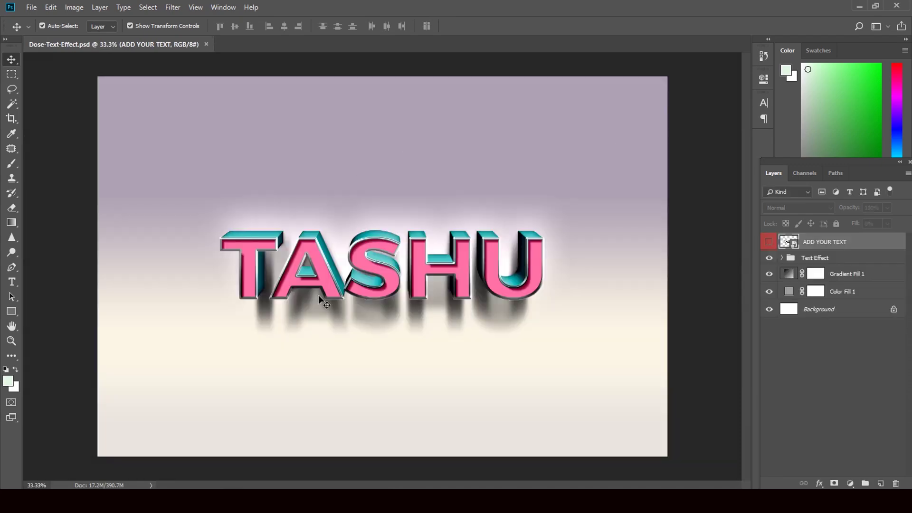
In the ADD YOUR TEXT smart object, replace TASHU with NICE
{"action": "double_click", "coordinate": [793, 244]}
{"action": "double_click", "coordinate": [782, 240]}
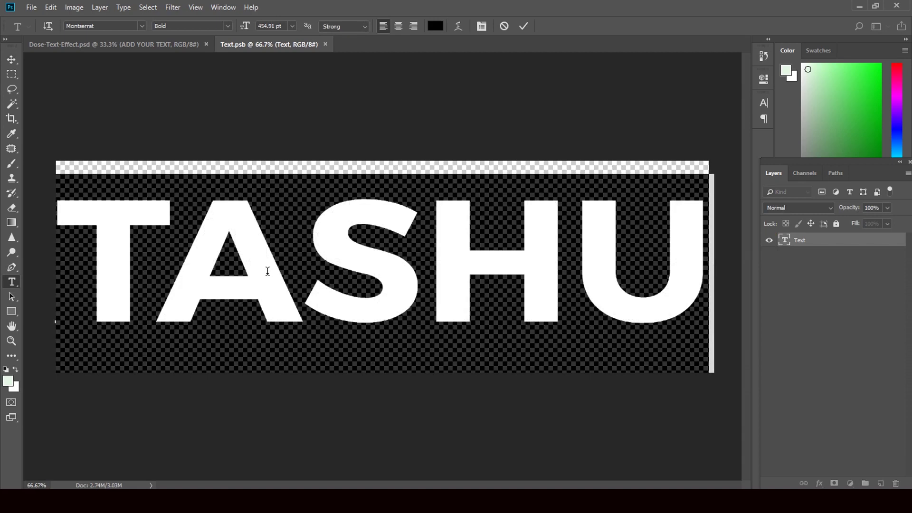
{"action": "type", "text": "NICE"}
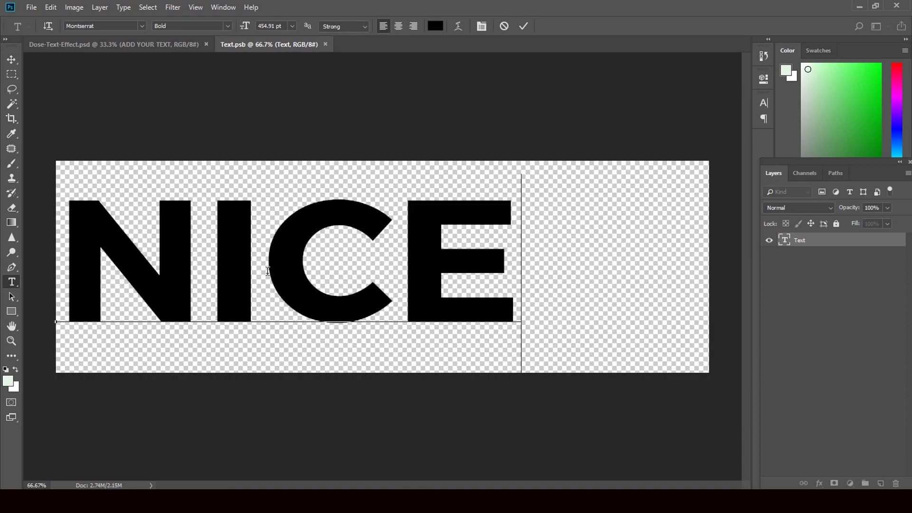
{"action": "left_click", "coordinate": [12, 60]}
Free Transform NICE to fill the canvas, then close and save the smart object
{"action": "key", "text": "ctrl+t"}
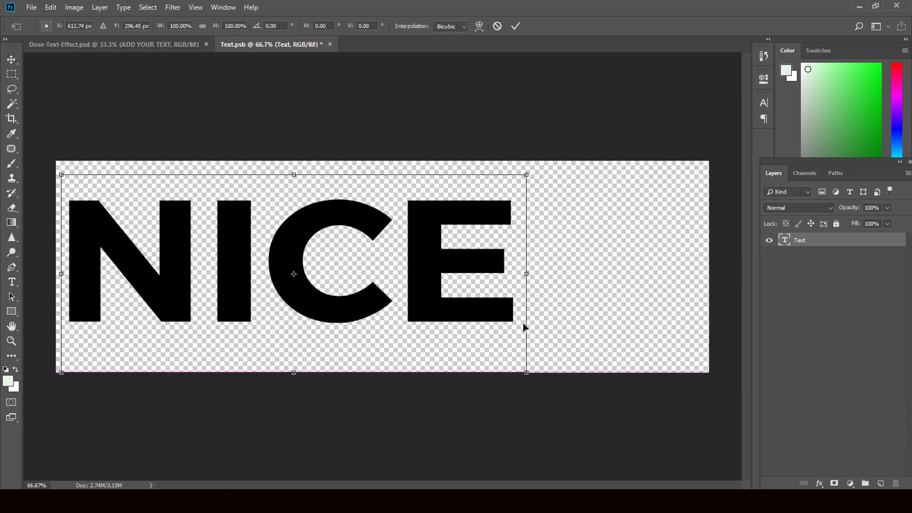
{"action": "left_click_drag", "start_coordinate": [525, 328], "coordinate": [592, 329]}
{"action": "left_click_drag", "start_coordinate": [591, 381], "coordinate": [693, 390]}
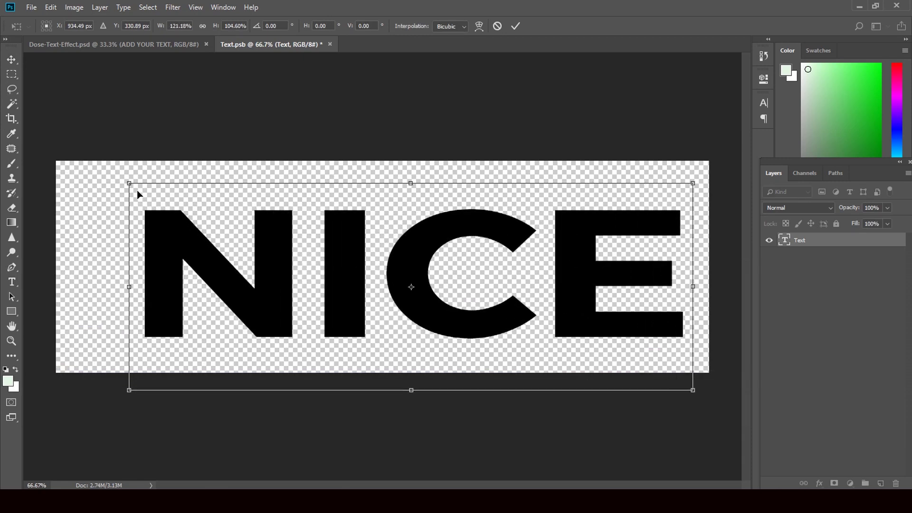
{"action": "left_click_drag", "start_coordinate": [129, 183], "coordinate": [44, 161]}
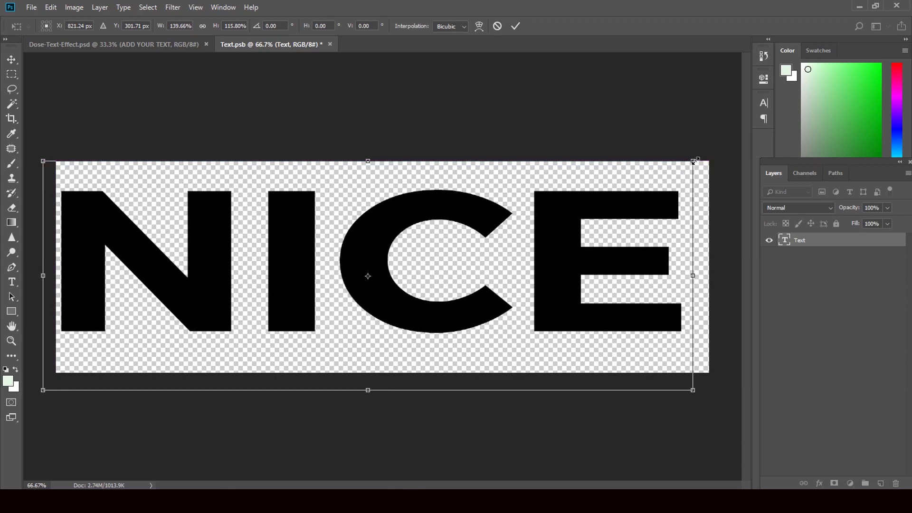
{"action": "left_click_drag", "start_coordinate": [693, 161], "coordinate": [708, 153]}
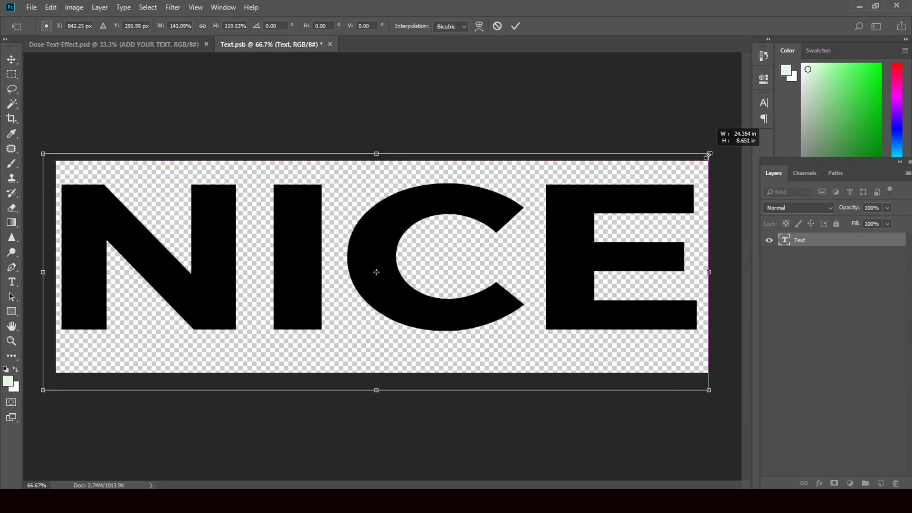
{"action": "left_click", "coordinate": [11, 60]}
{"action": "left_click", "coordinate": [418, 192]}
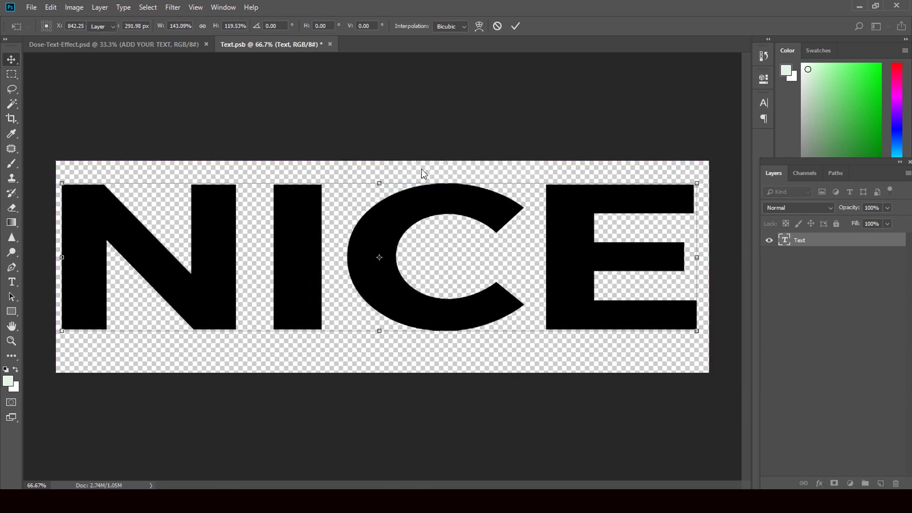
{"action": "left_click", "coordinate": [330, 44]}
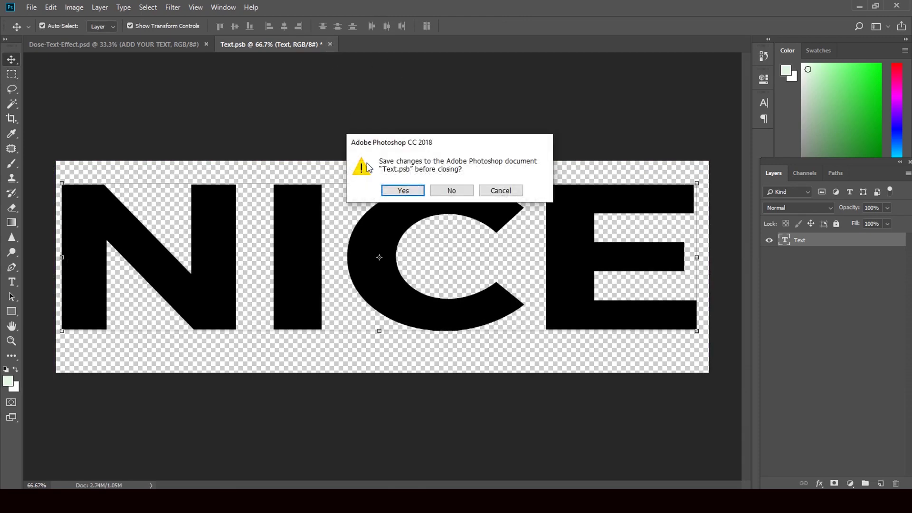
{"action": "left_click", "coordinate": [390, 187]}
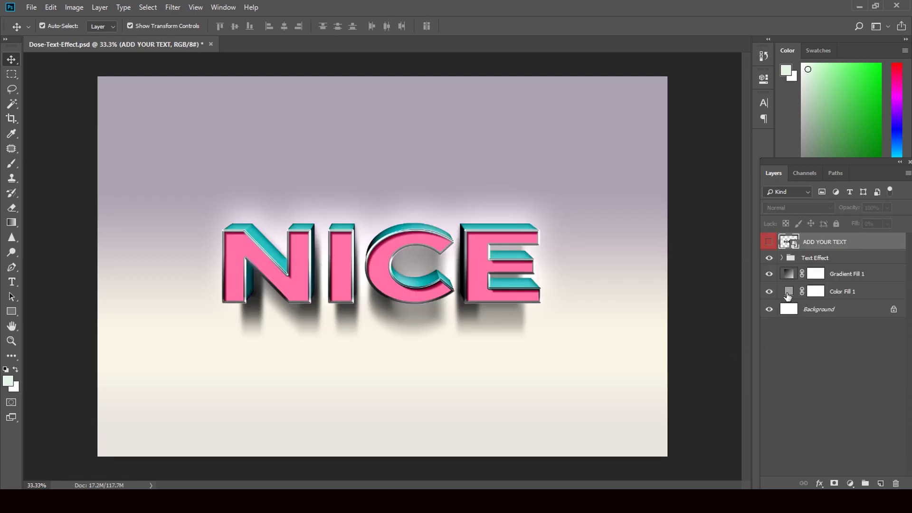
Hide the Color Fill 1 layer in the Dose-Text-Effect document
{"action": "left_click", "coordinate": [769, 291]}
Hide Gradient Fill 1, review its gradient presets without changes, and minimize Photoshop
{"action": "left_click", "coordinate": [769, 274]}
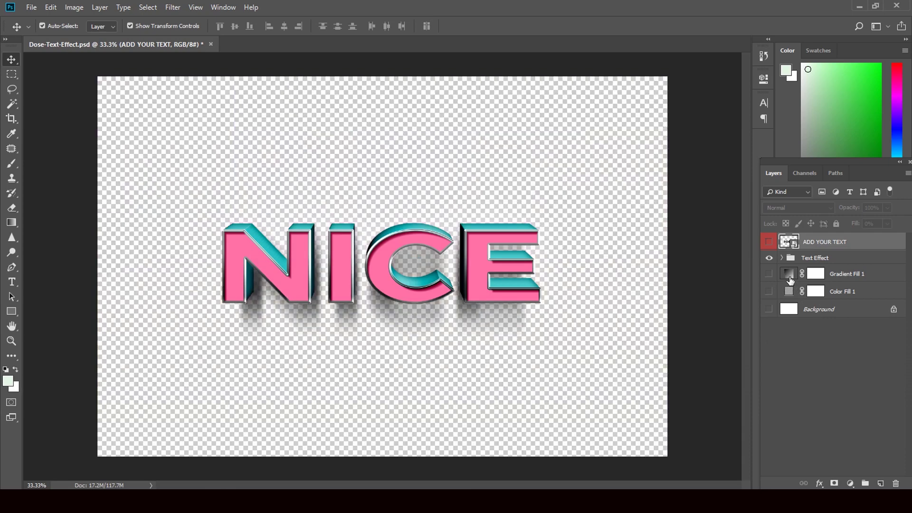
{"action": "double_click", "coordinate": [789, 276]}
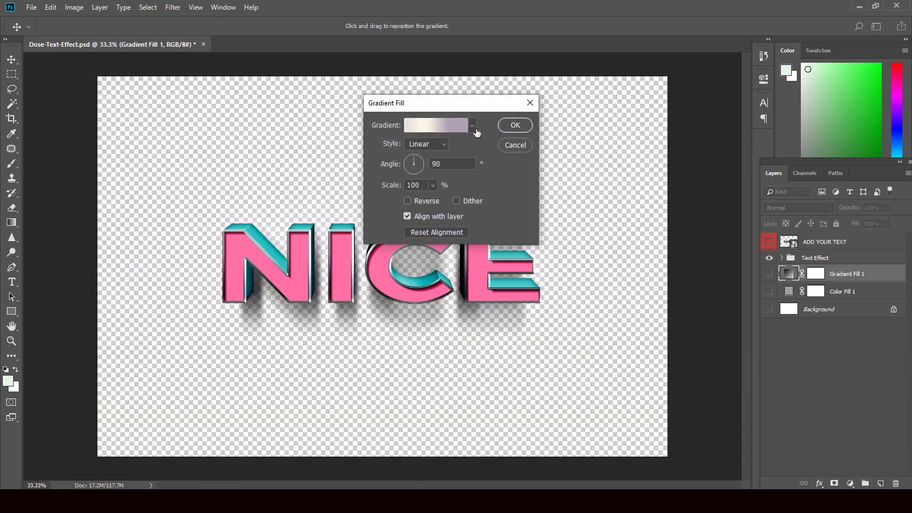
{"action": "left_click", "coordinate": [473, 126]}
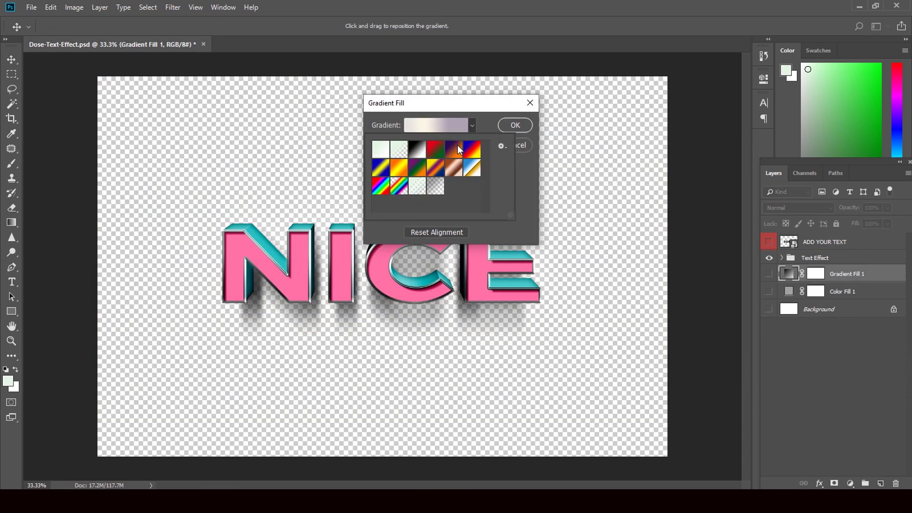
{"action": "left_click", "coordinate": [515, 125]}
{"action": "left_click", "coordinate": [515, 126]}
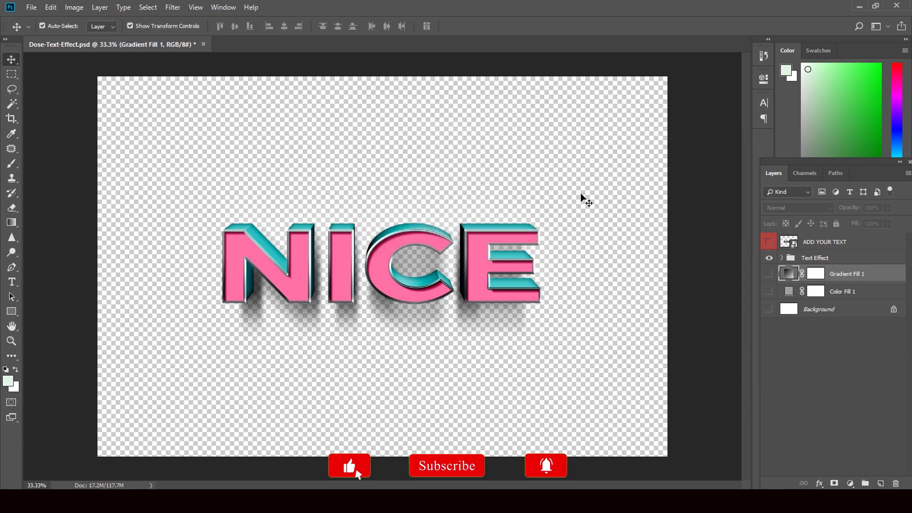
{"action": "left_click", "coordinate": [858, 7]}
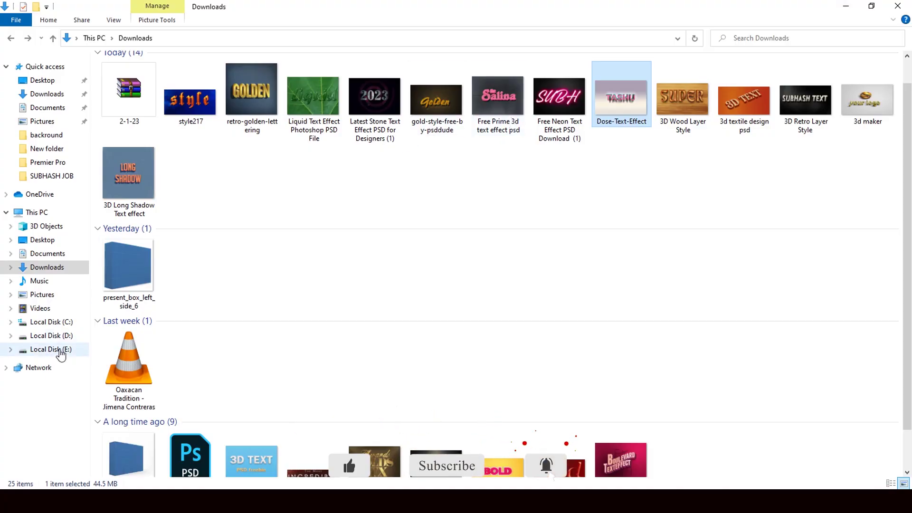
Open the Background folder on Local Disk (E:), scroll down, and drag image 73762 into Photoshop
{"action": "left_click", "coordinate": [57, 350]}
{"action": "double_click", "coordinate": [139, 102]}
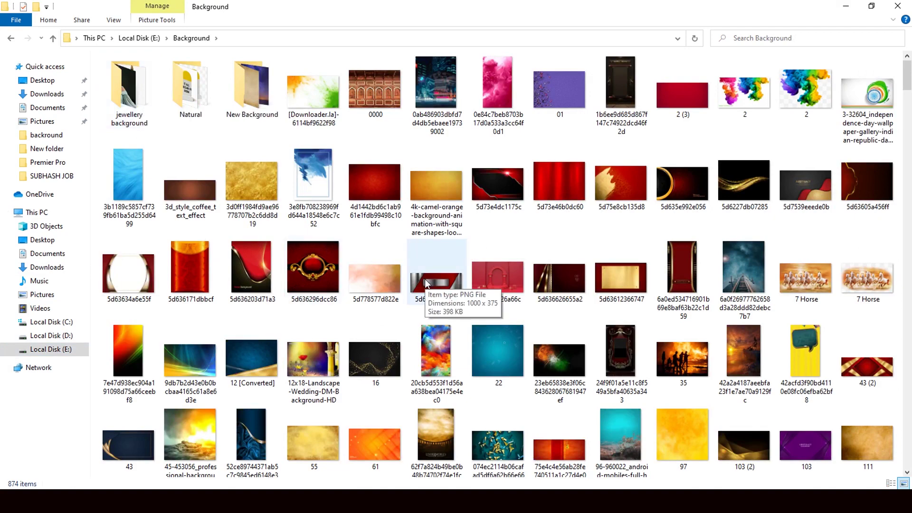
{"action": "scroll", "coordinate": [426, 284], "scroll_direction": "down", "scroll_amount": 3}
{"action": "scroll", "coordinate": [426, 283], "scroll_direction": "down", "scroll_amount": 4}
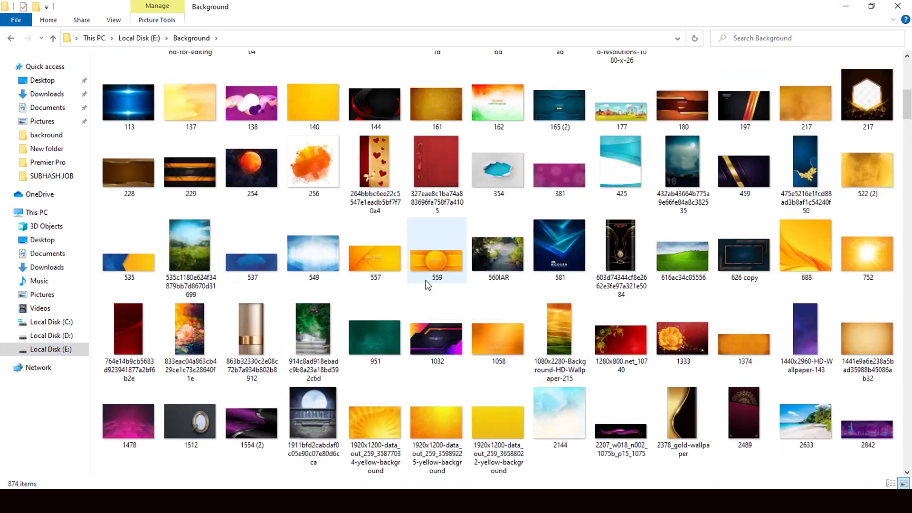
{"action": "scroll", "coordinate": [427, 284], "scroll_direction": "down", "scroll_amount": 4}
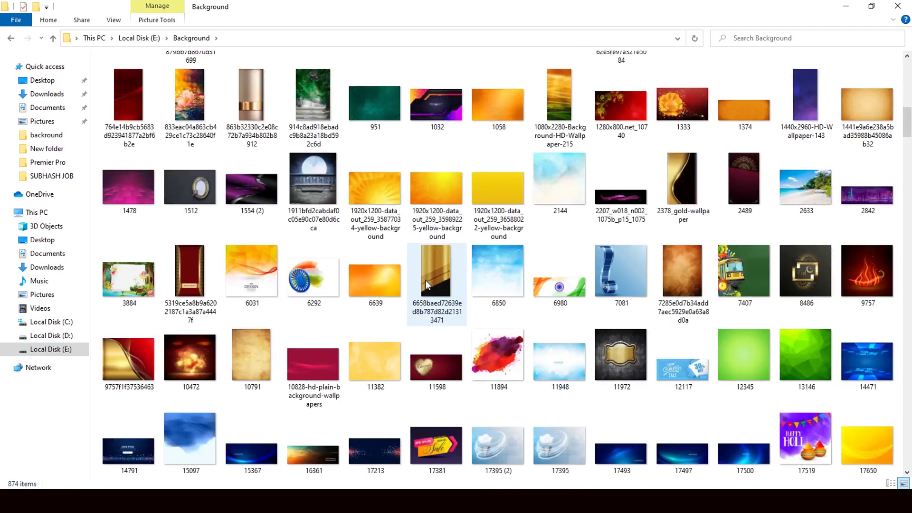
{"action": "scroll", "coordinate": [425, 280], "scroll_direction": "down", "scroll_amount": 4}
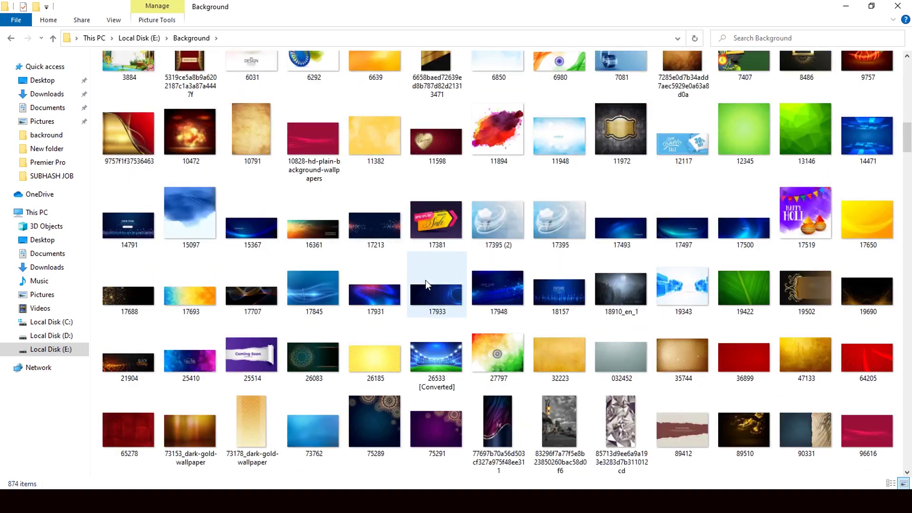
{"action": "scroll", "coordinate": [426, 284], "scroll_direction": "down", "scroll_amount": 5}
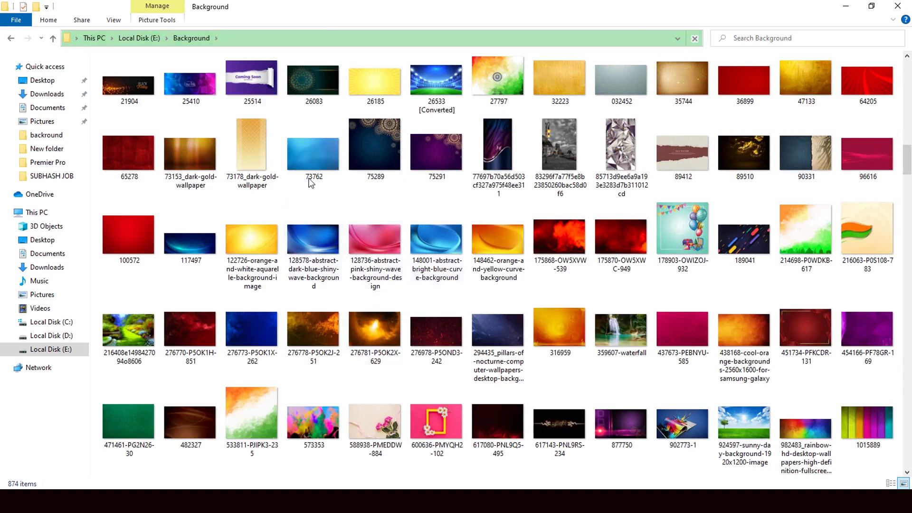
{"action": "left_click_drag", "start_coordinate": [306, 162], "coordinate": [378, 372]}
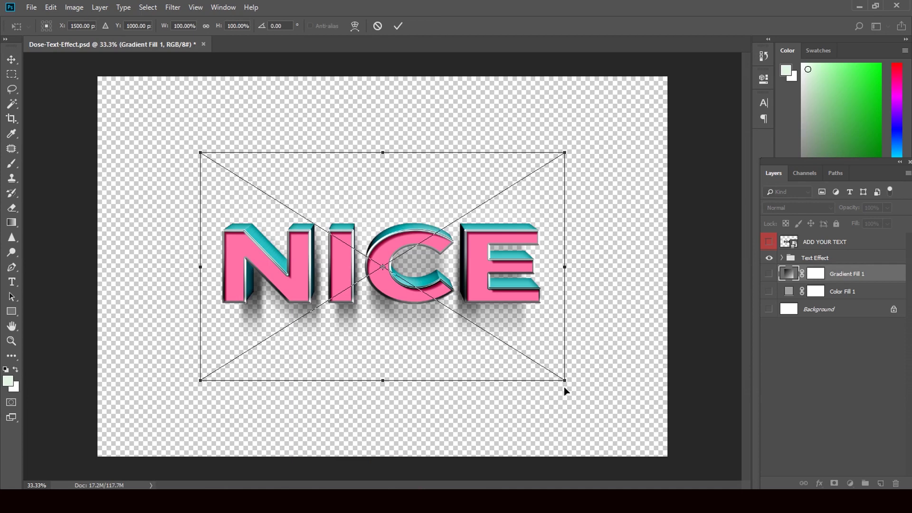
Resize the placed 73762 image, then cancel it with Don't Place and minimize Photoshop
{"action": "left_click_drag", "start_coordinate": [564, 380], "coordinate": [630, 433]}
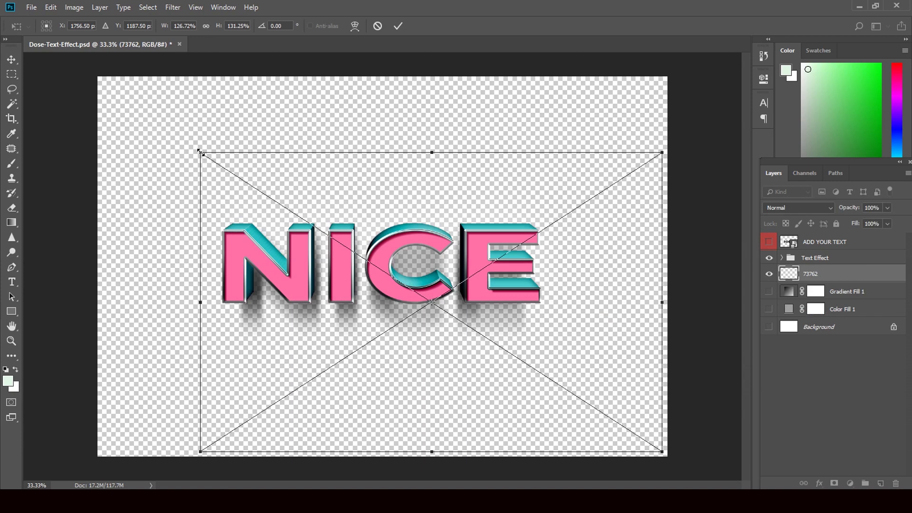
{"action": "left_click_drag", "start_coordinate": [201, 152], "coordinate": [198, 152]}
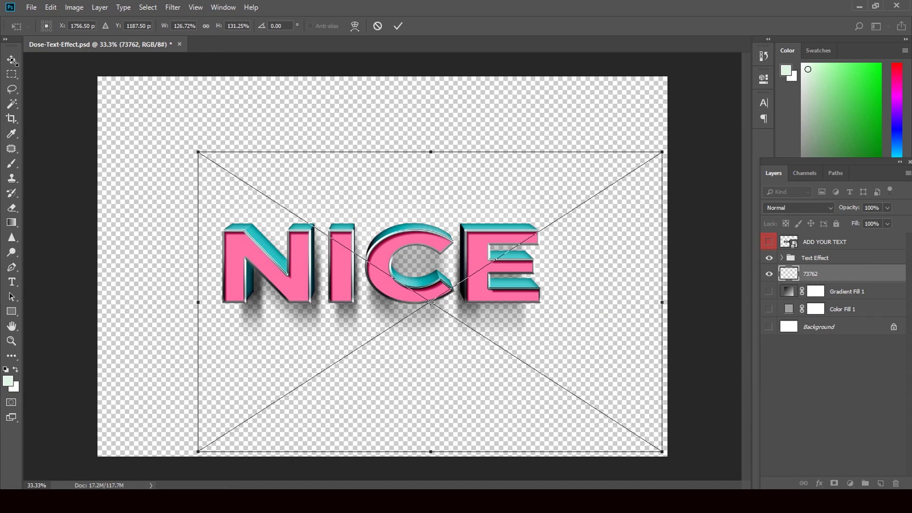
{"action": "left_click", "coordinate": [15, 61]}
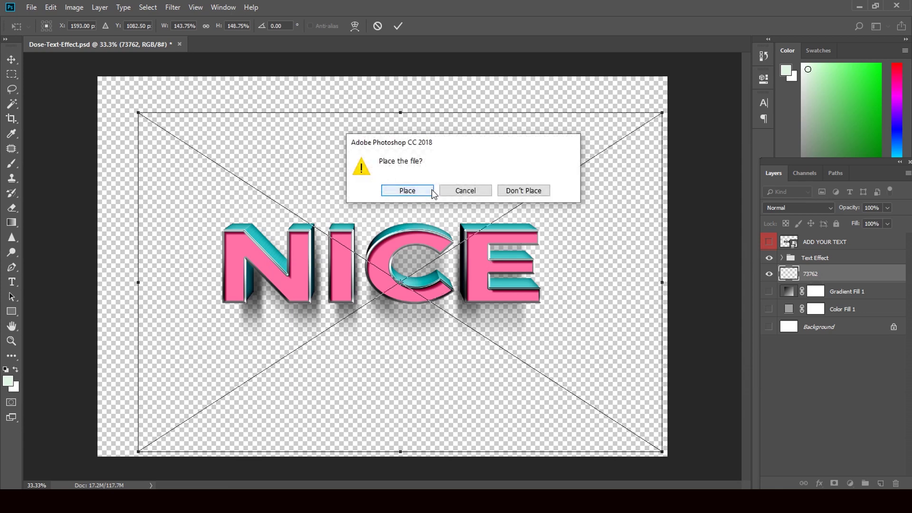
{"action": "left_click", "coordinate": [517, 191]}
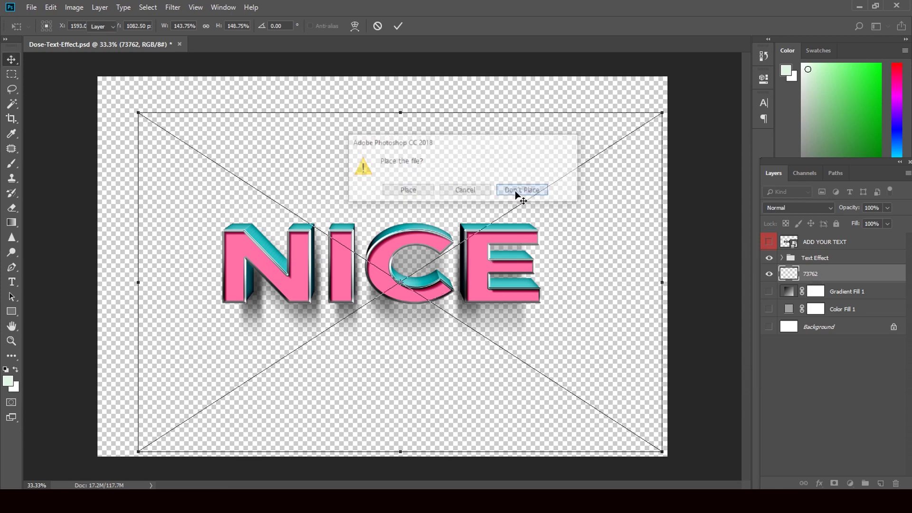
{"action": "left_click", "coordinate": [860, 7]}
Scroll further down the Background folder and select the black-and-gold a1f982f2 image
{"action": "scroll", "coordinate": [570, 233], "scroll_direction": "down", "scroll_amount": 2}
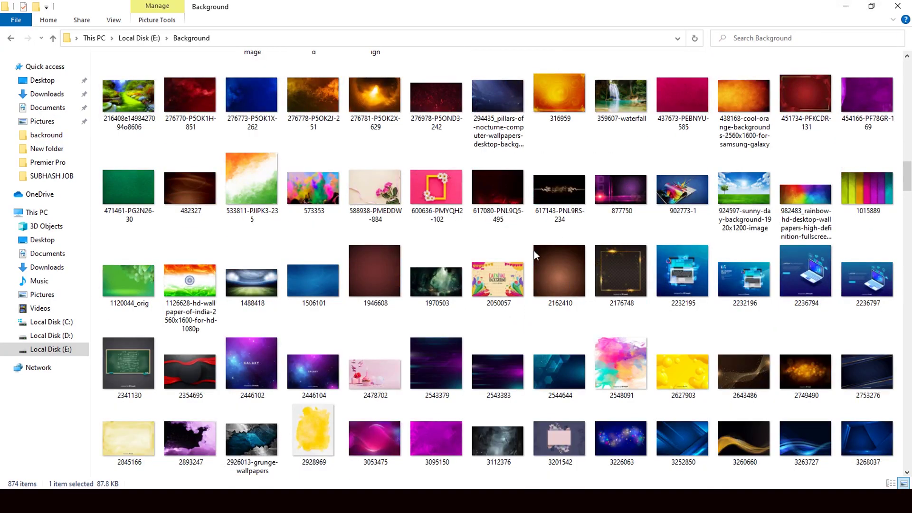
{"action": "scroll", "coordinate": [331, 282], "scroll_direction": "down", "scroll_amount": 5}
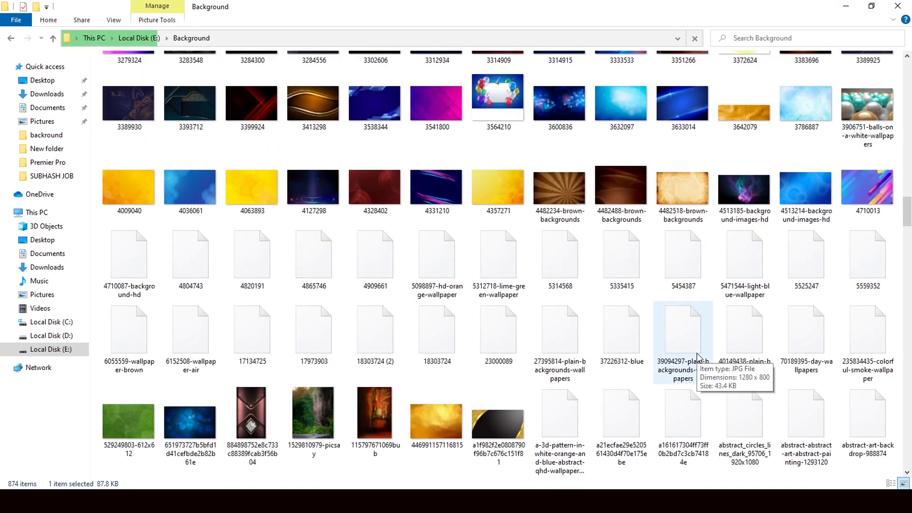
{"action": "left_click", "coordinate": [510, 436]}
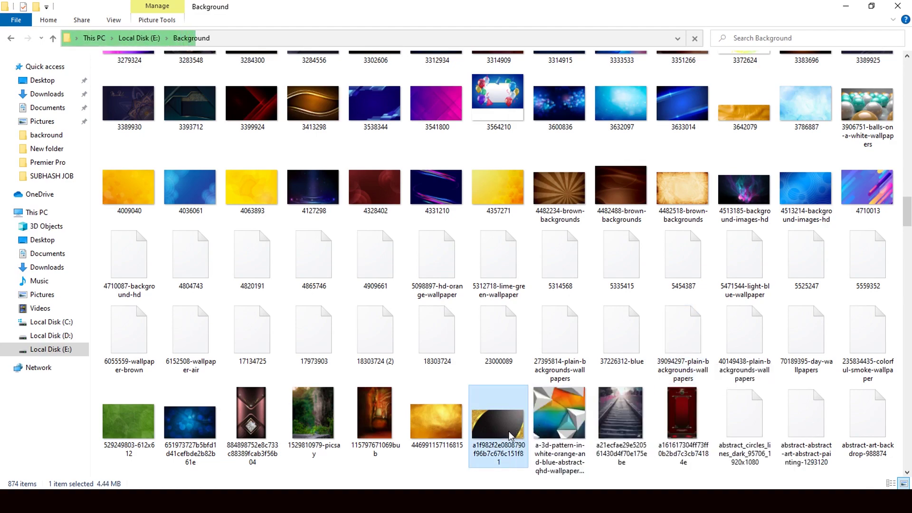
{"action": "scroll", "coordinate": [475, 451], "scroll_direction": "down", "scroll_amount": 1}
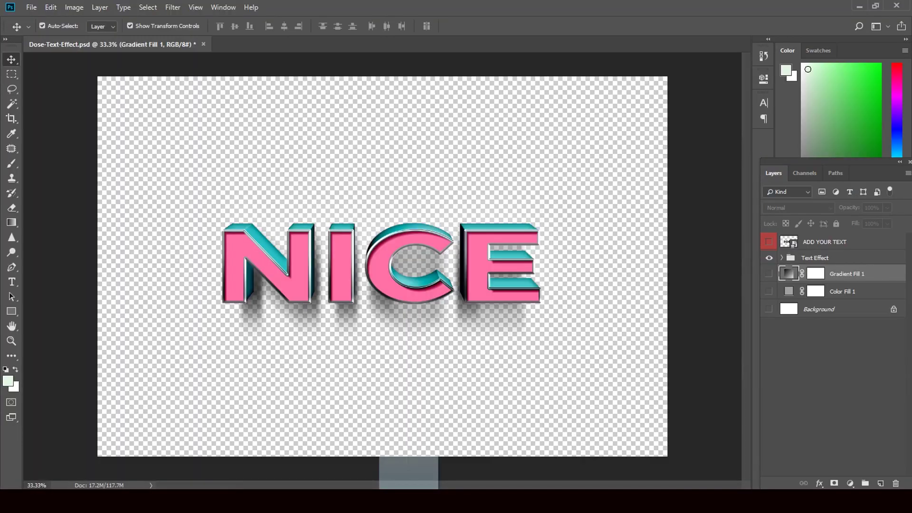
Free Transform the placed image, enlarging it and shifting it down and right
{"action": "key", "text": "ctrl+t"}
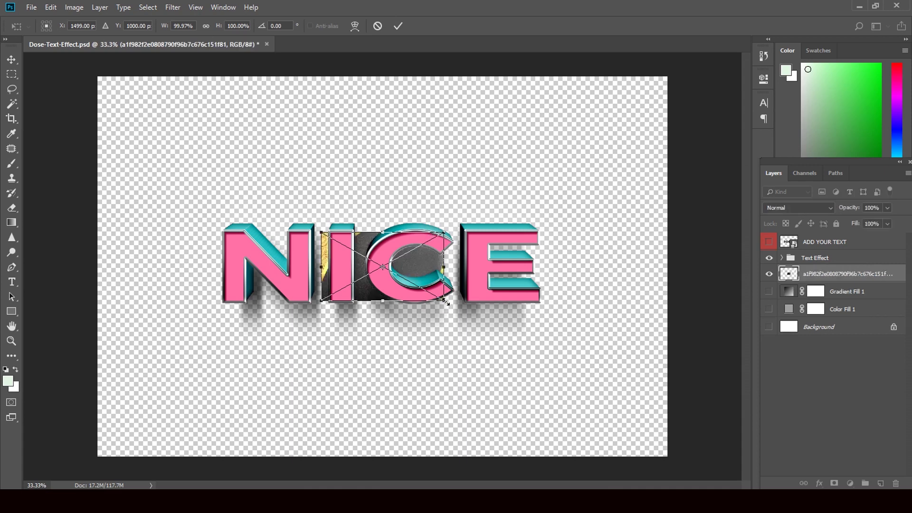
{"action": "left_click_drag", "start_coordinate": [446, 302], "coordinate": [650, 431]}
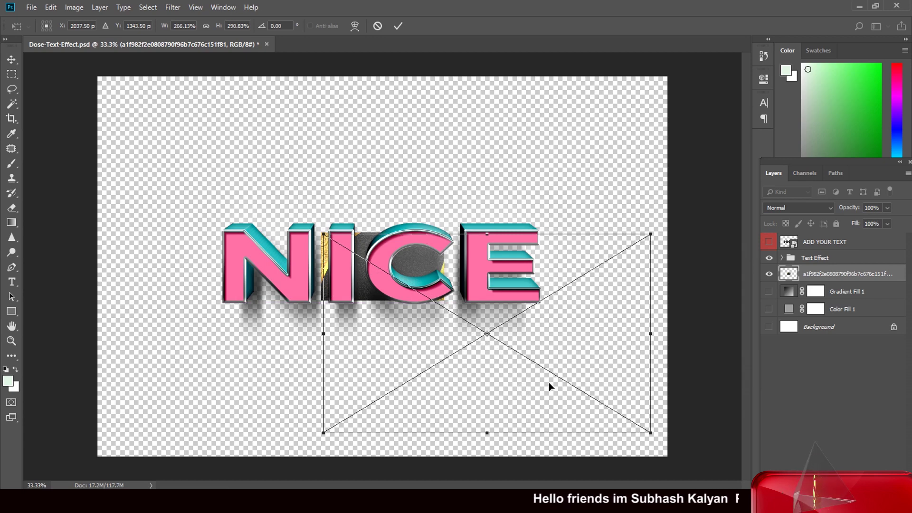
{"action": "left_click_drag", "start_coordinate": [426, 278], "coordinate": [508, 371]}
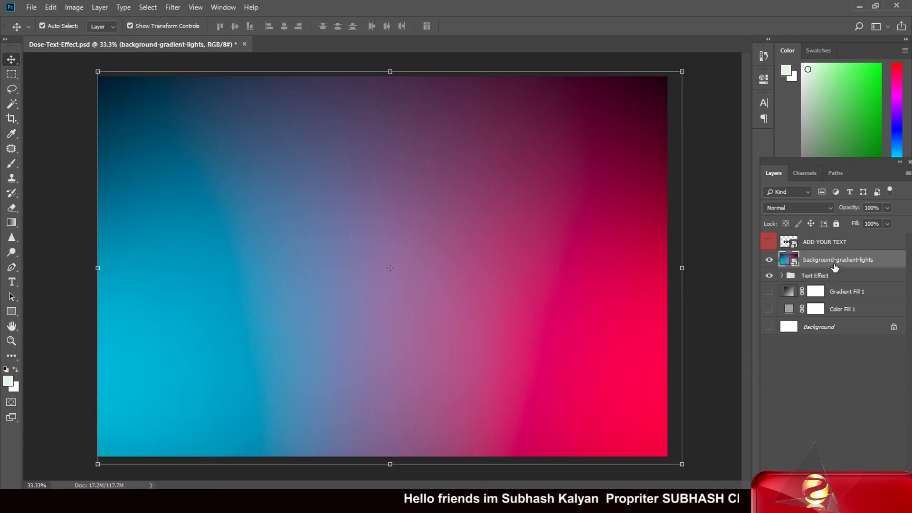
Try moving background-gradient-lights below Background, show the fill and Background layers, then hide it
{"action": "left_click_drag", "start_coordinate": [834, 267], "coordinate": [832, 350]}
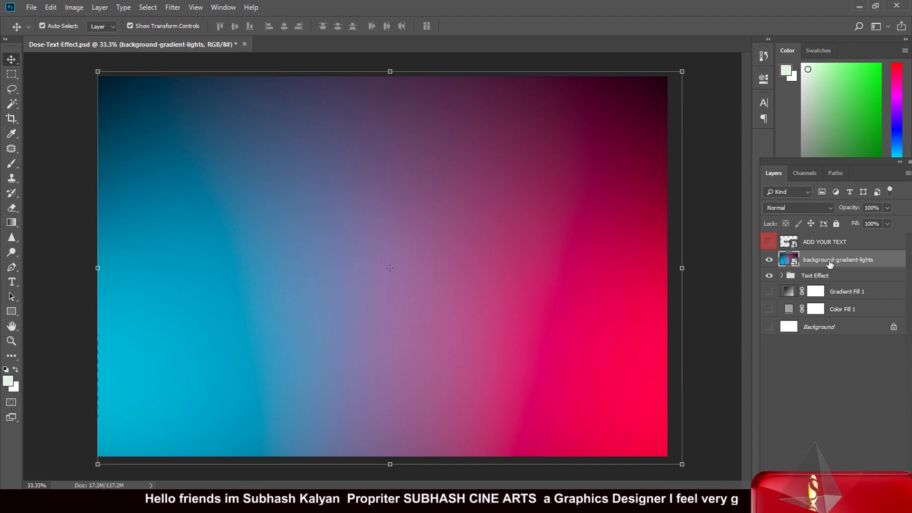
{"action": "left_click_drag", "start_coordinate": [830, 263], "coordinate": [822, 346]}
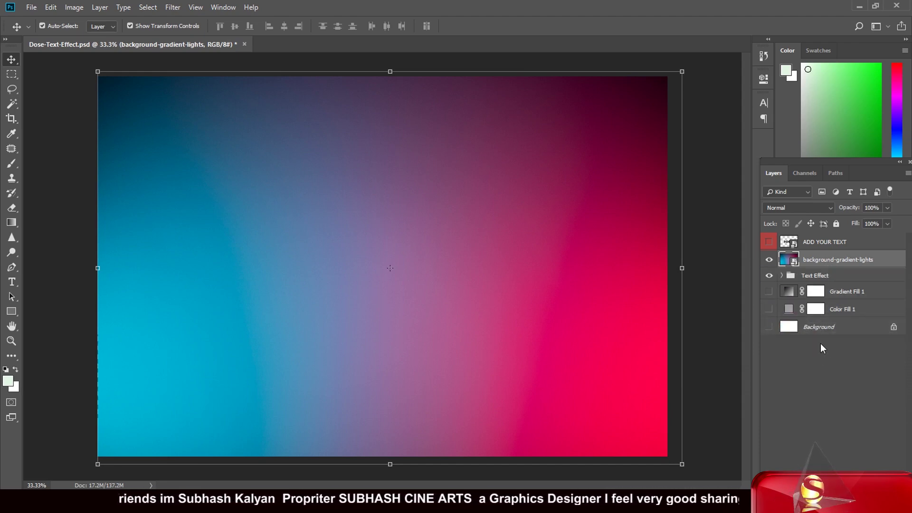
{"action": "left_click_drag", "start_coordinate": [833, 265], "coordinate": [820, 365]}
{"action": "left_click", "coordinate": [769, 291]}
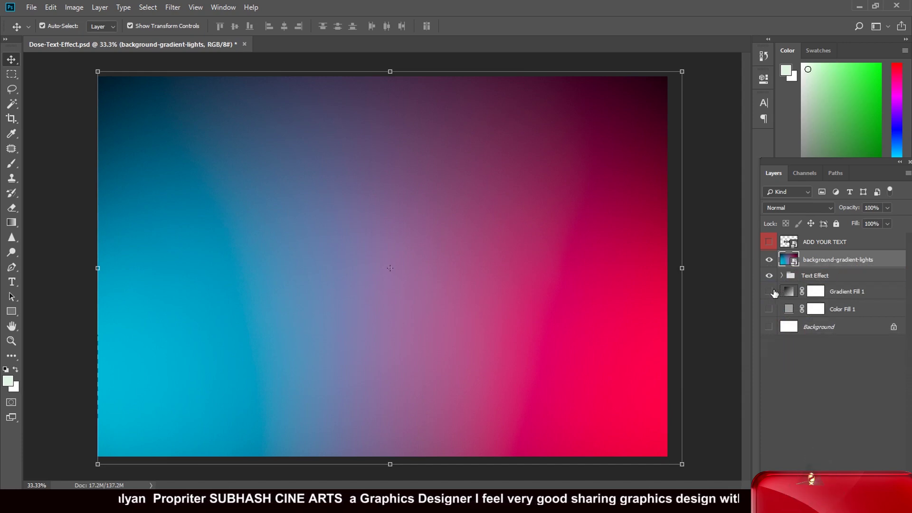
{"action": "left_click", "coordinate": [769, 309]}
{"action": "left_click", "coordinate": [769, 327]}
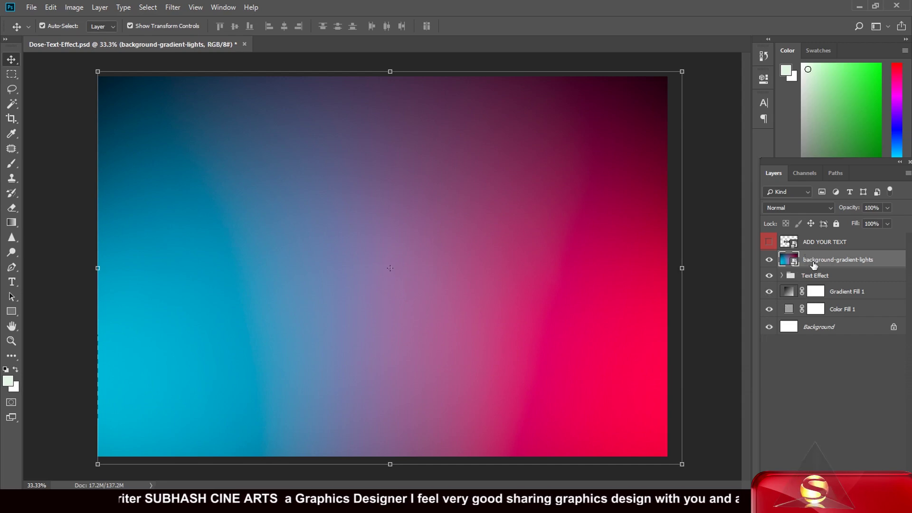
{"action": "left_click_drag", "start_coordinate": [813, 265], "coordinate": [808, 392]}
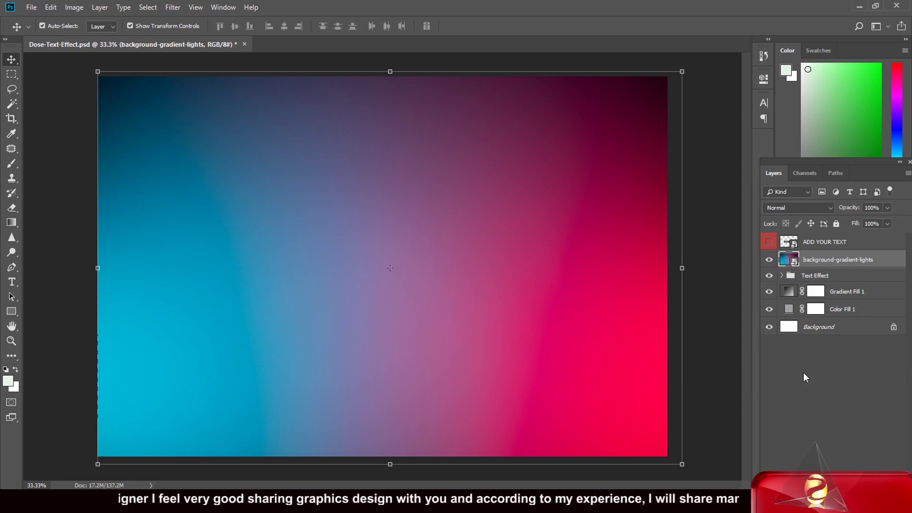
{"action": "left_click", "coordinate": [769, 260]}
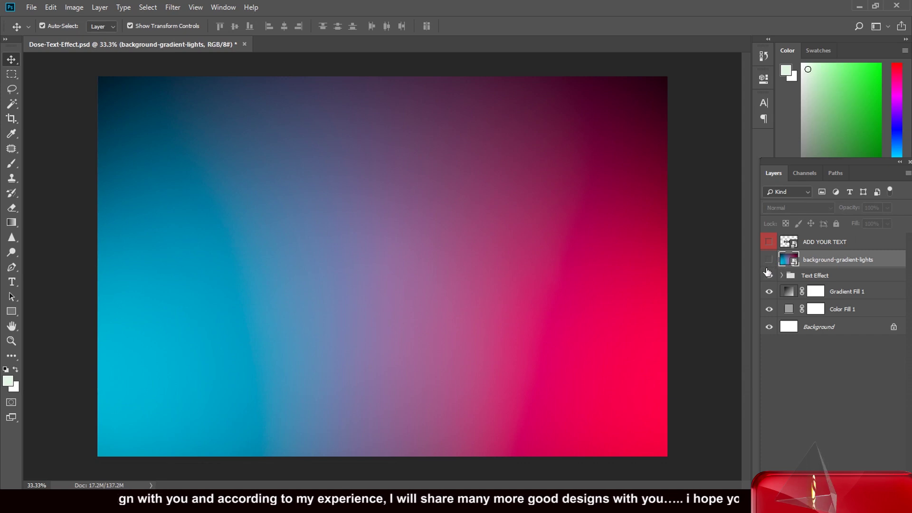
Show the Text Effect group, close Dose-Text-Effect.psd without saving, and minimize Photoshop and Chrome
{"action": "left_click", "coordinate": [768, 275]}
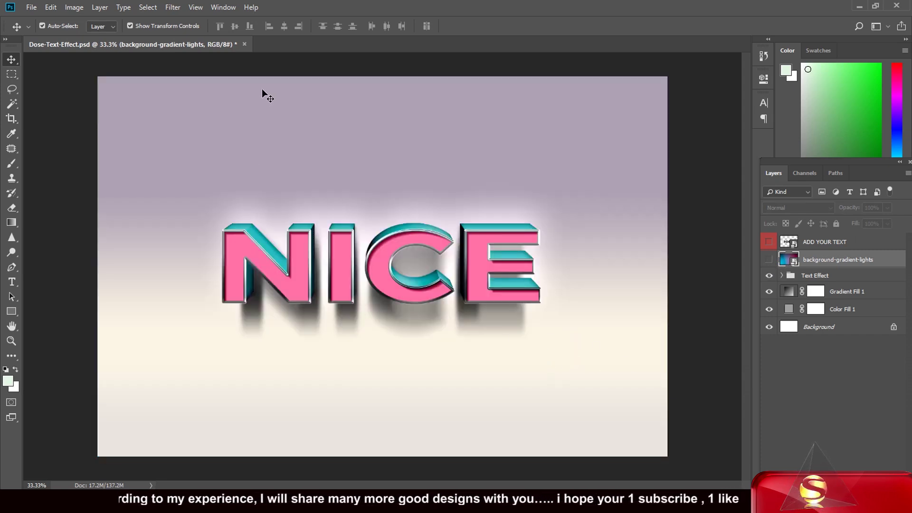
{"action": "left_click", "coordinate": [245, 44]}
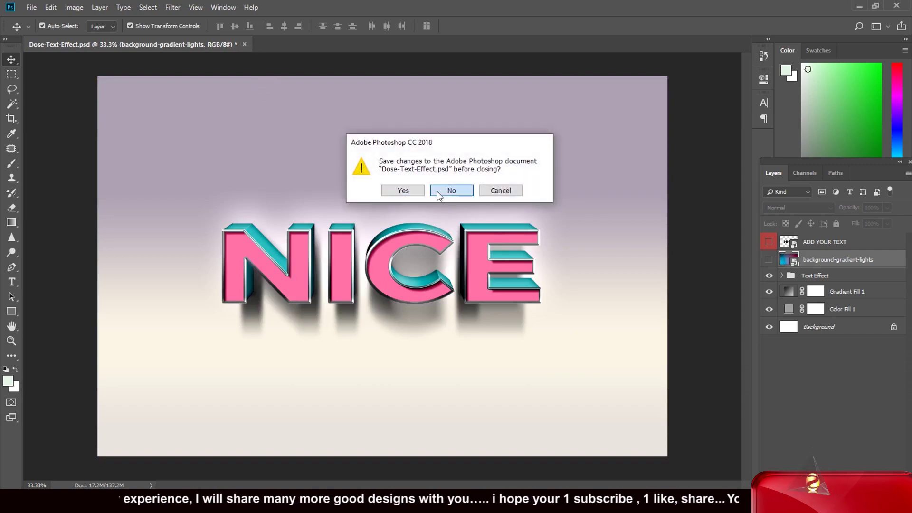
{"action": "left_click", "coordinate": [449, 188]}
{"action": "left_click", "coordinate": [859, 6]}
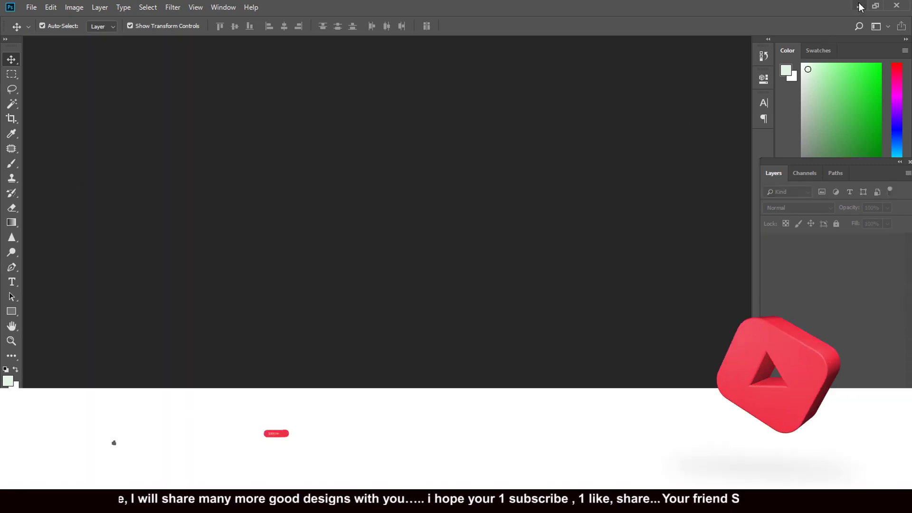
{"action": "left_click", "coordinate": [849, 9]}
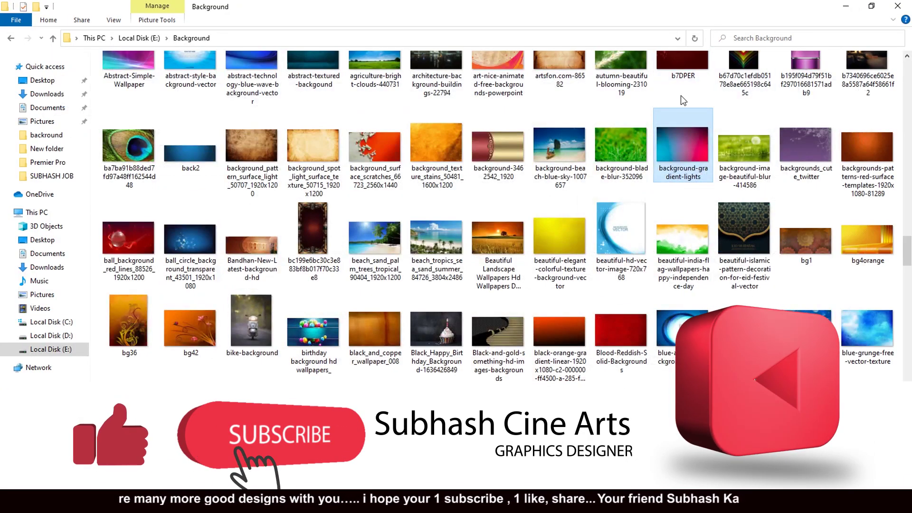